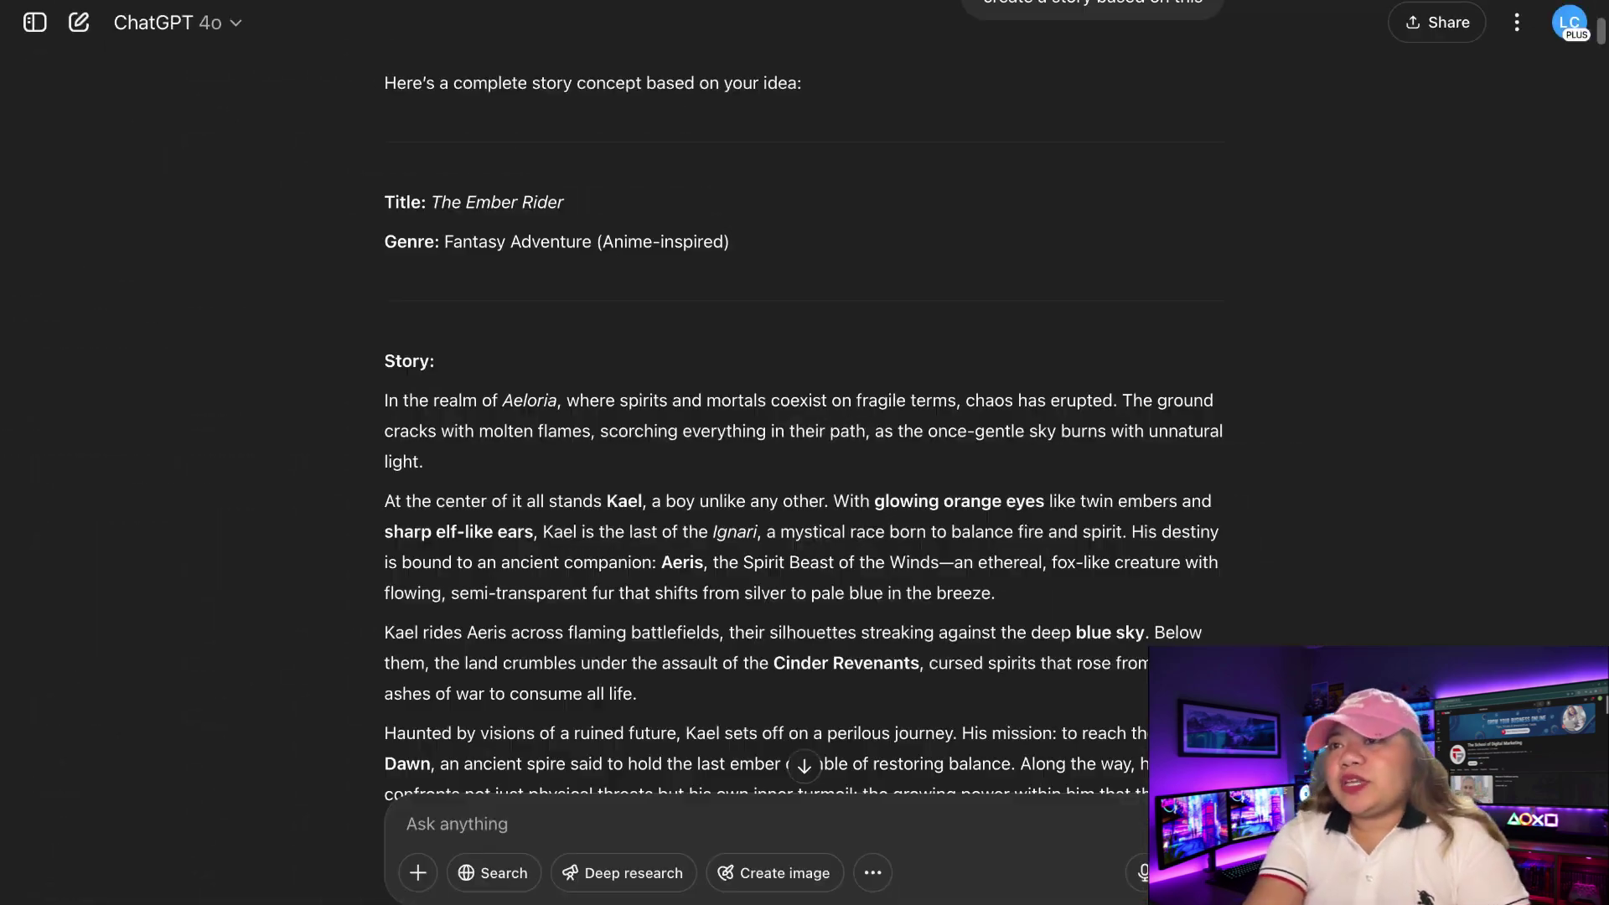
- Scroll through the six-scene story breakdown to the 6 Key Scenes list
scroll(804, 419, down, 2)
scroll(804, 419, up, 3)
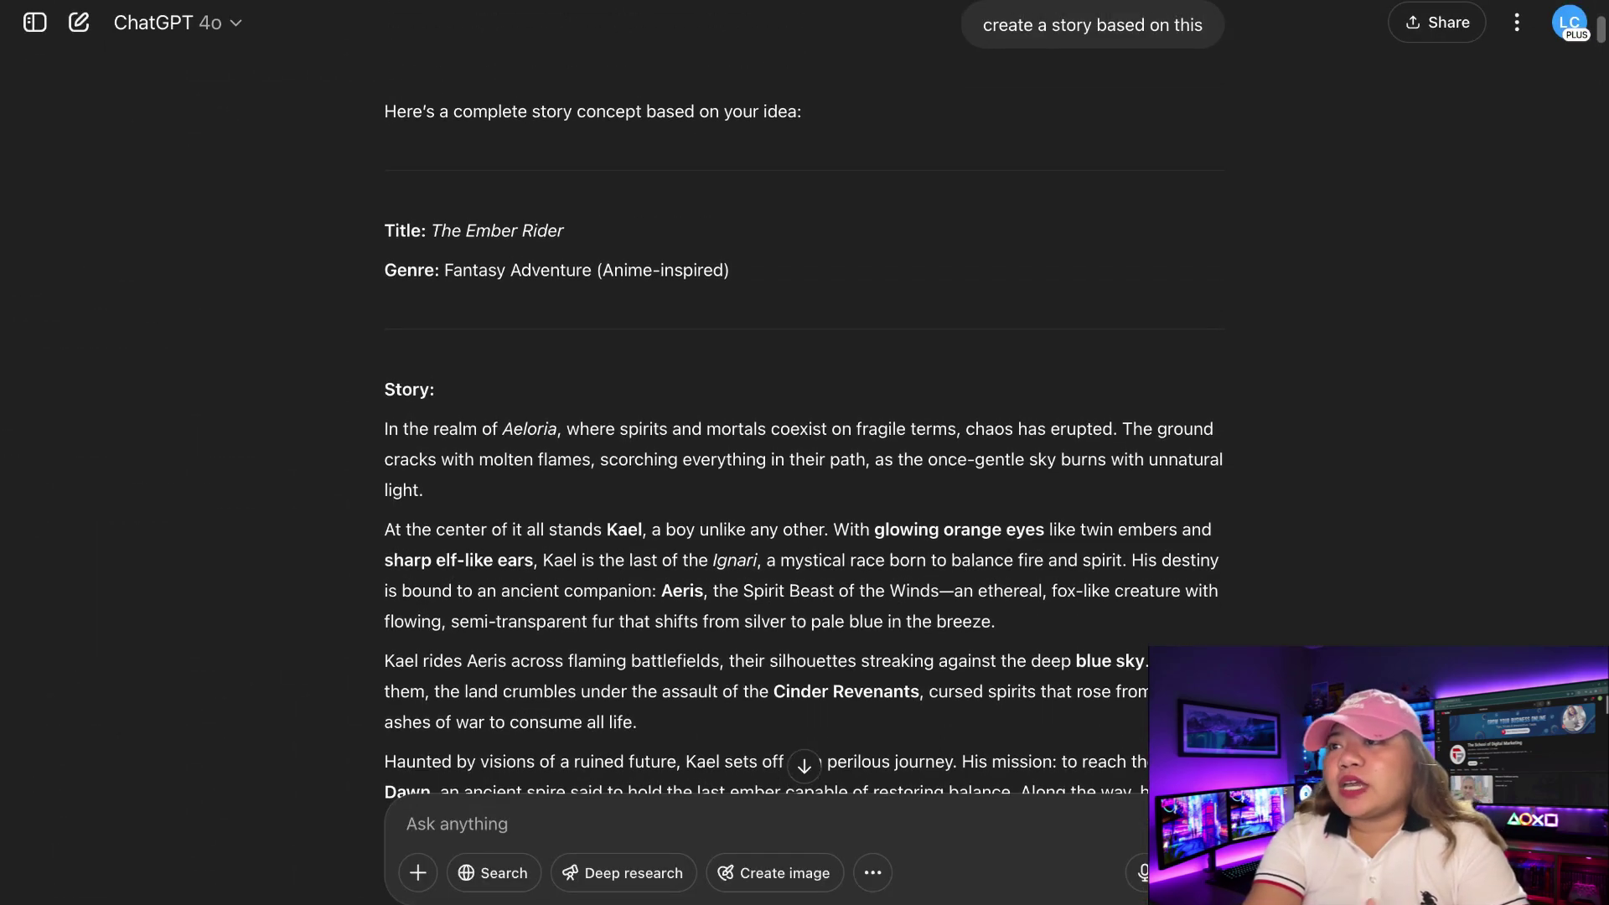
scroll(804, 419, down, 1)
scroll(804, 419, down, 1)
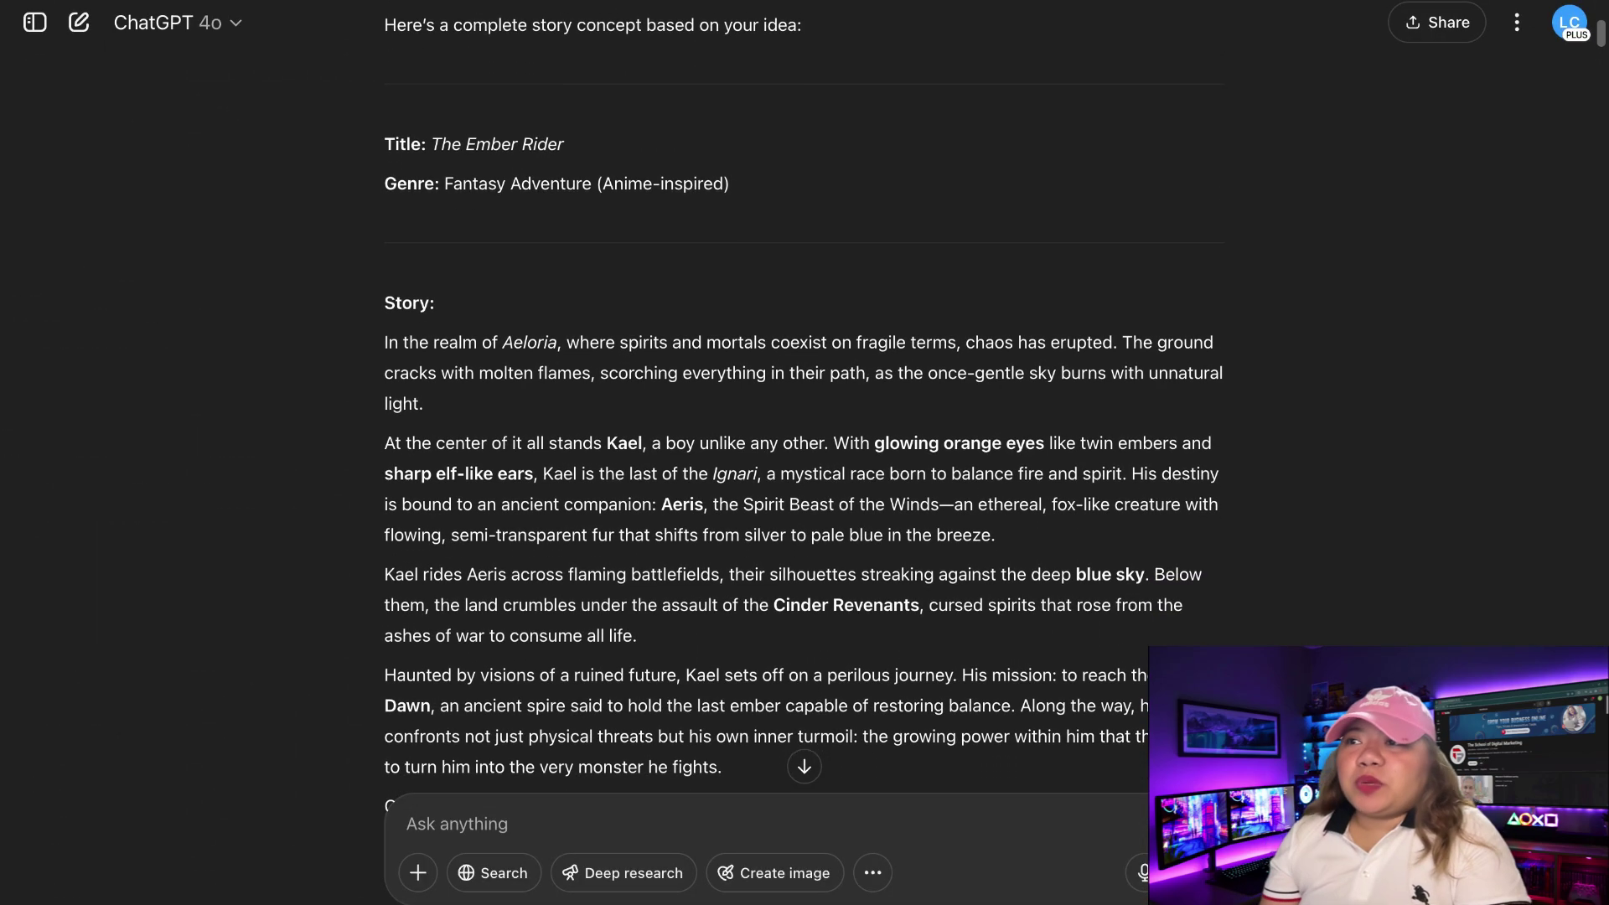
scroll(804, 419, down, 1)
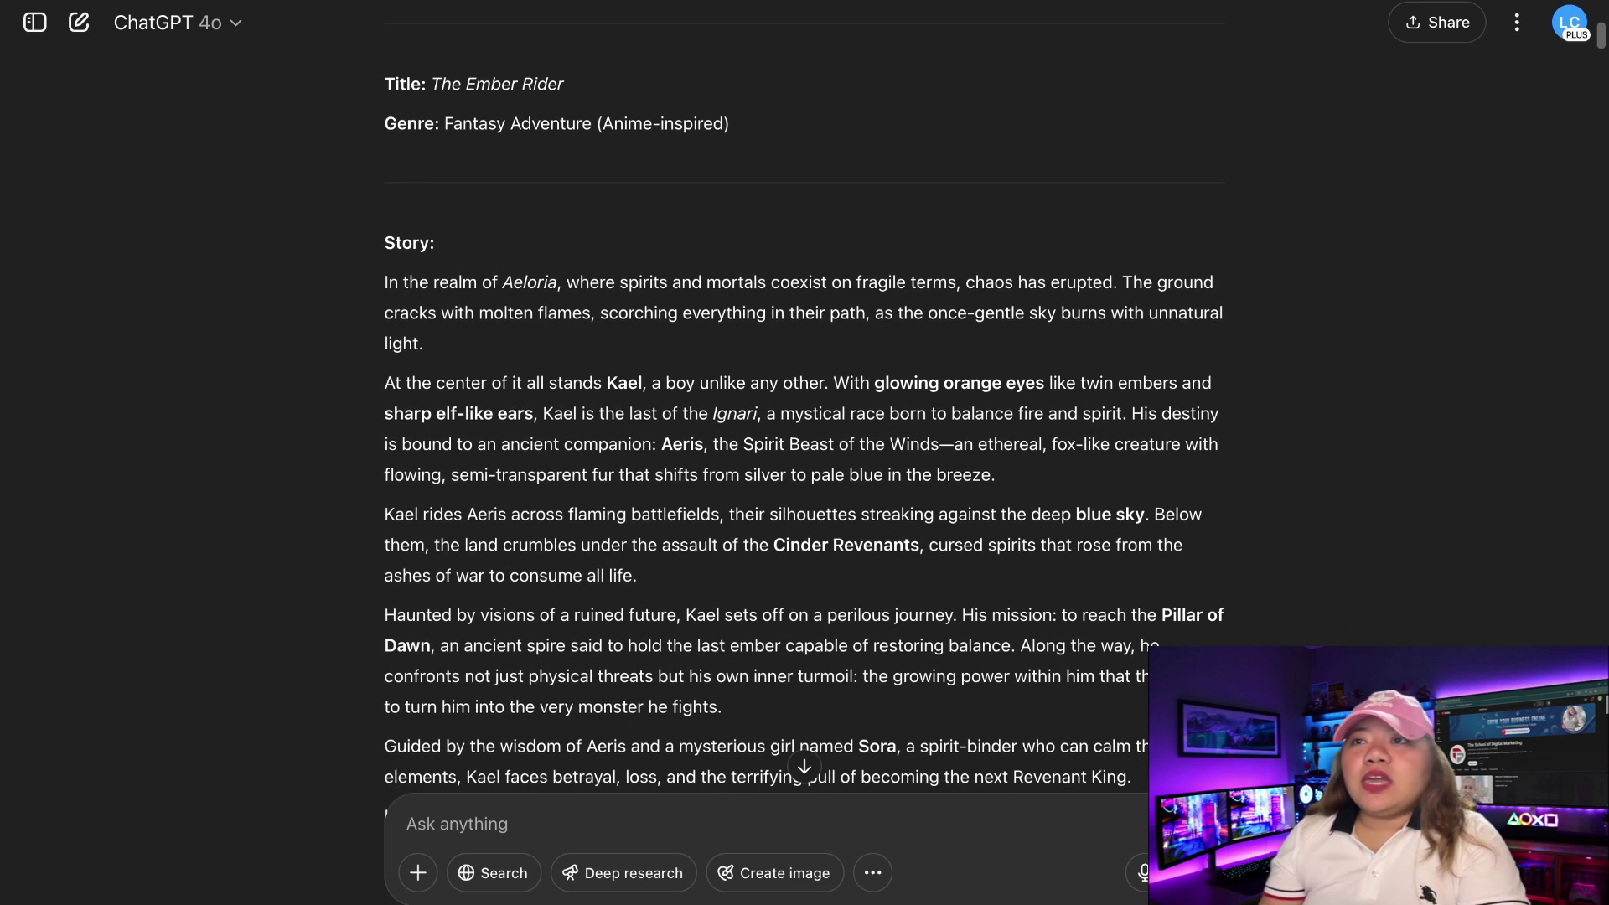
scroll(804, 419, down, 1)
scroll(850, 339, up, 1)
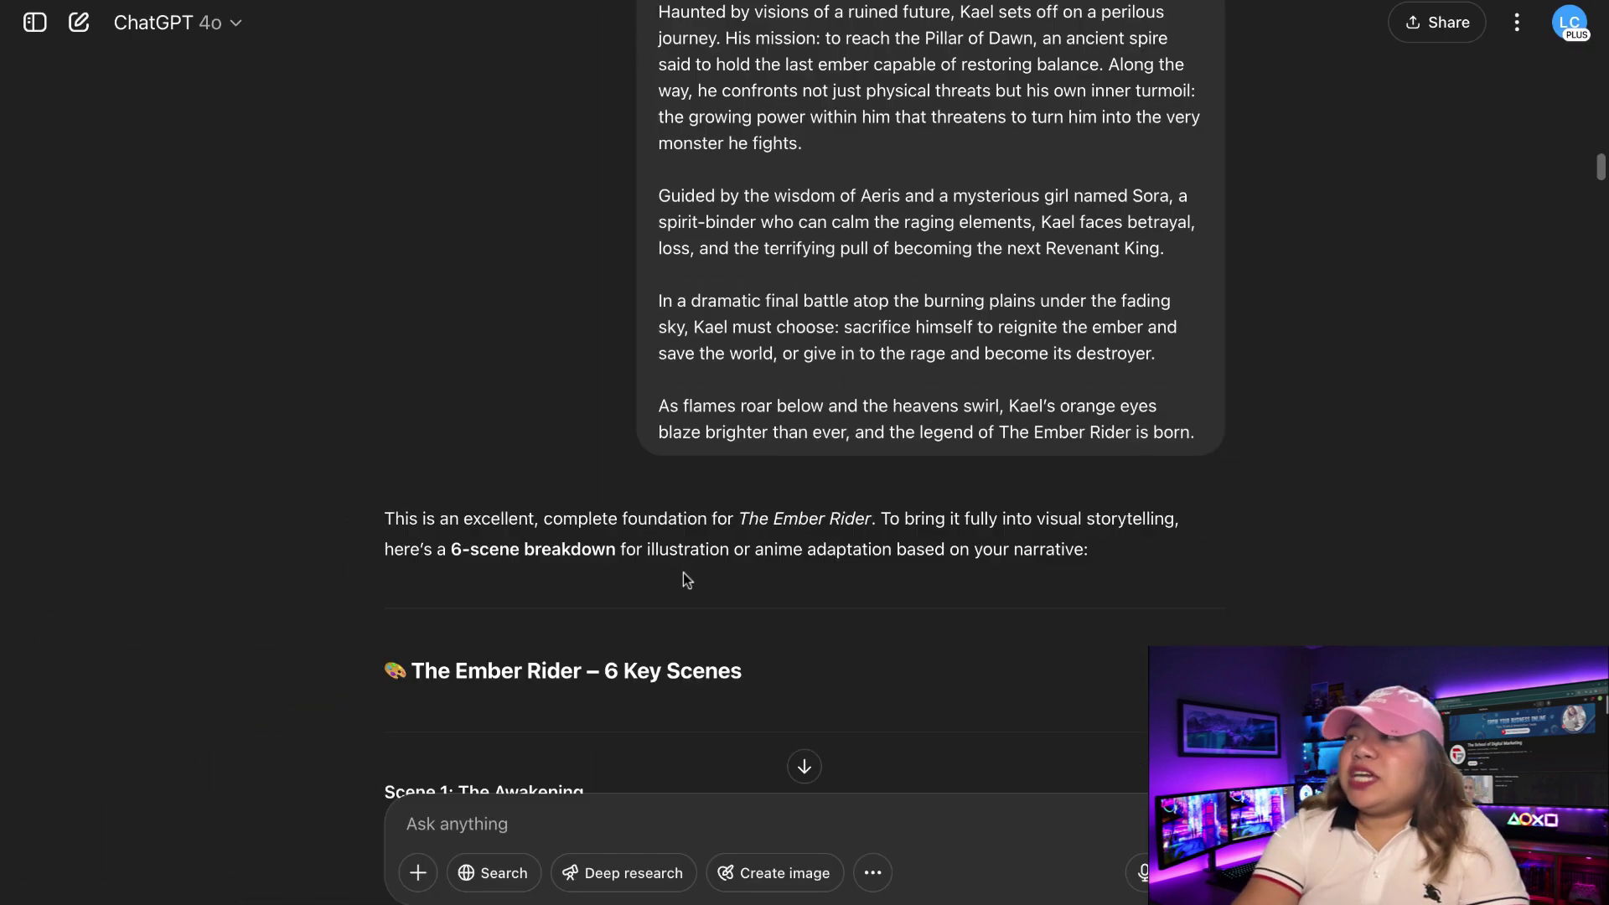
scroll(682, 571, down, 3)
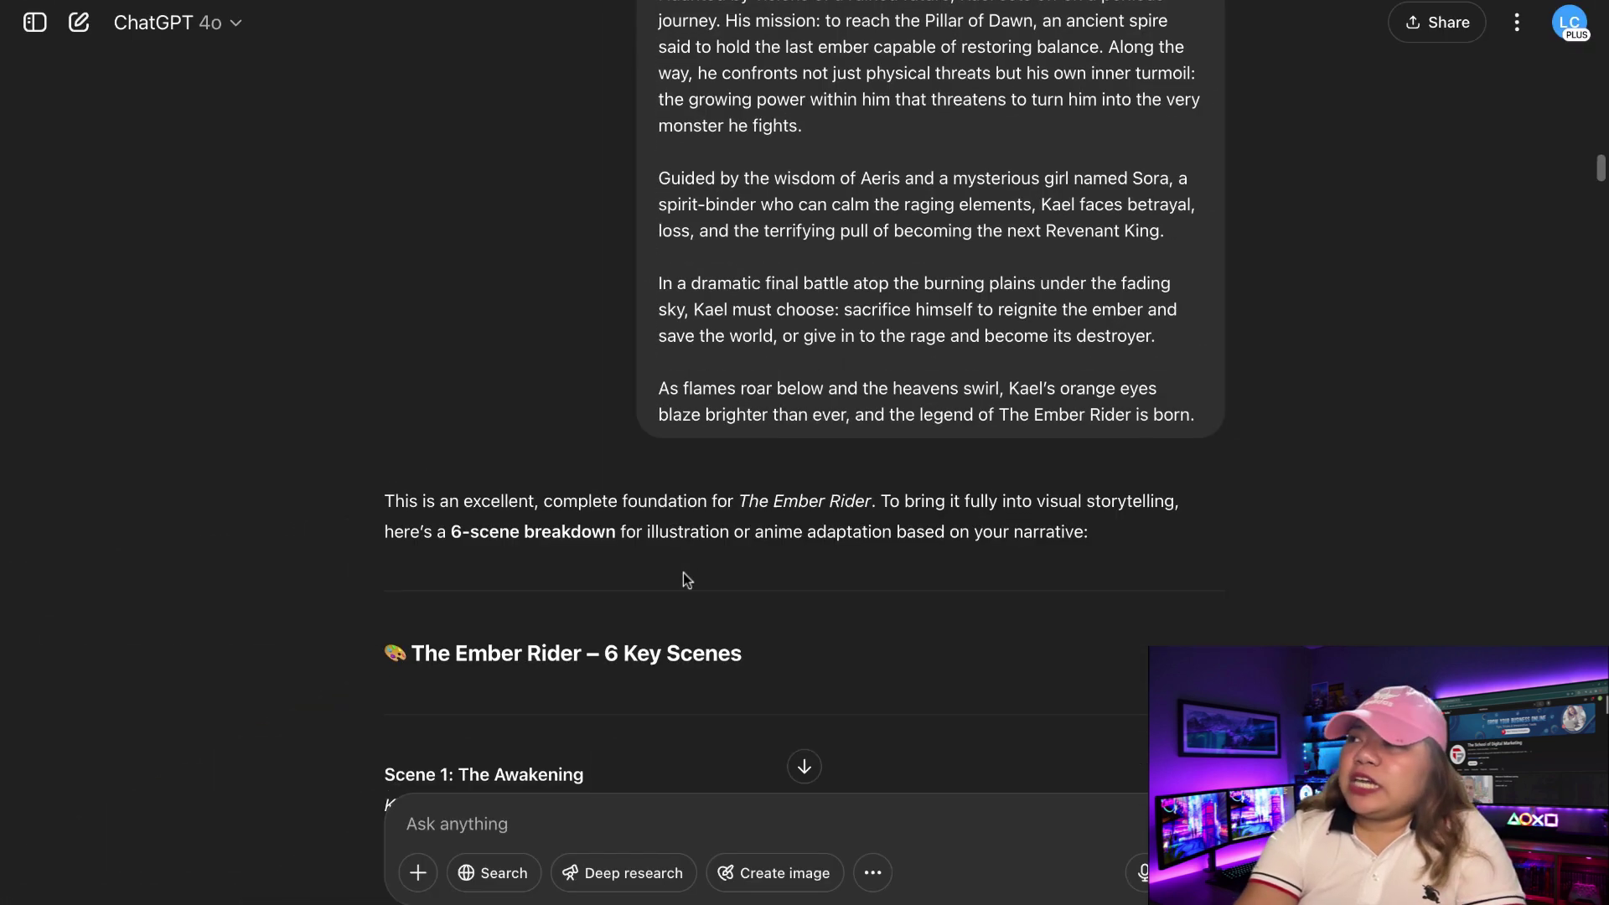
scroll(682, 572, down, 2)
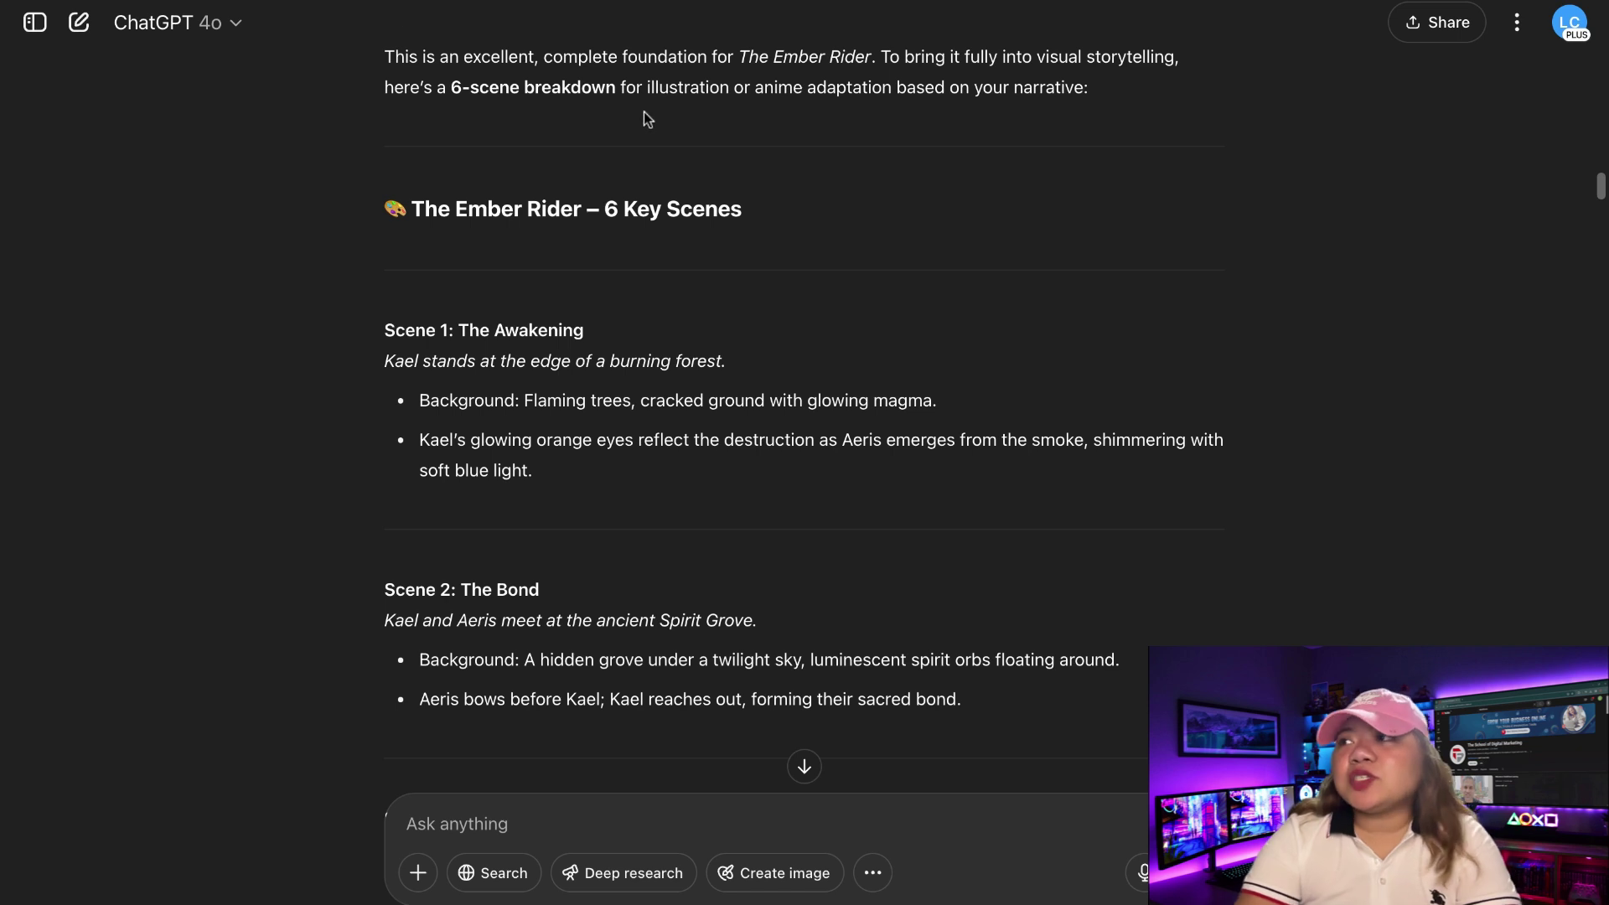
- Select the Scene 1: The Awakening description for use as the anime 3:2 image prompt
drag(750, 236, 666, 210)
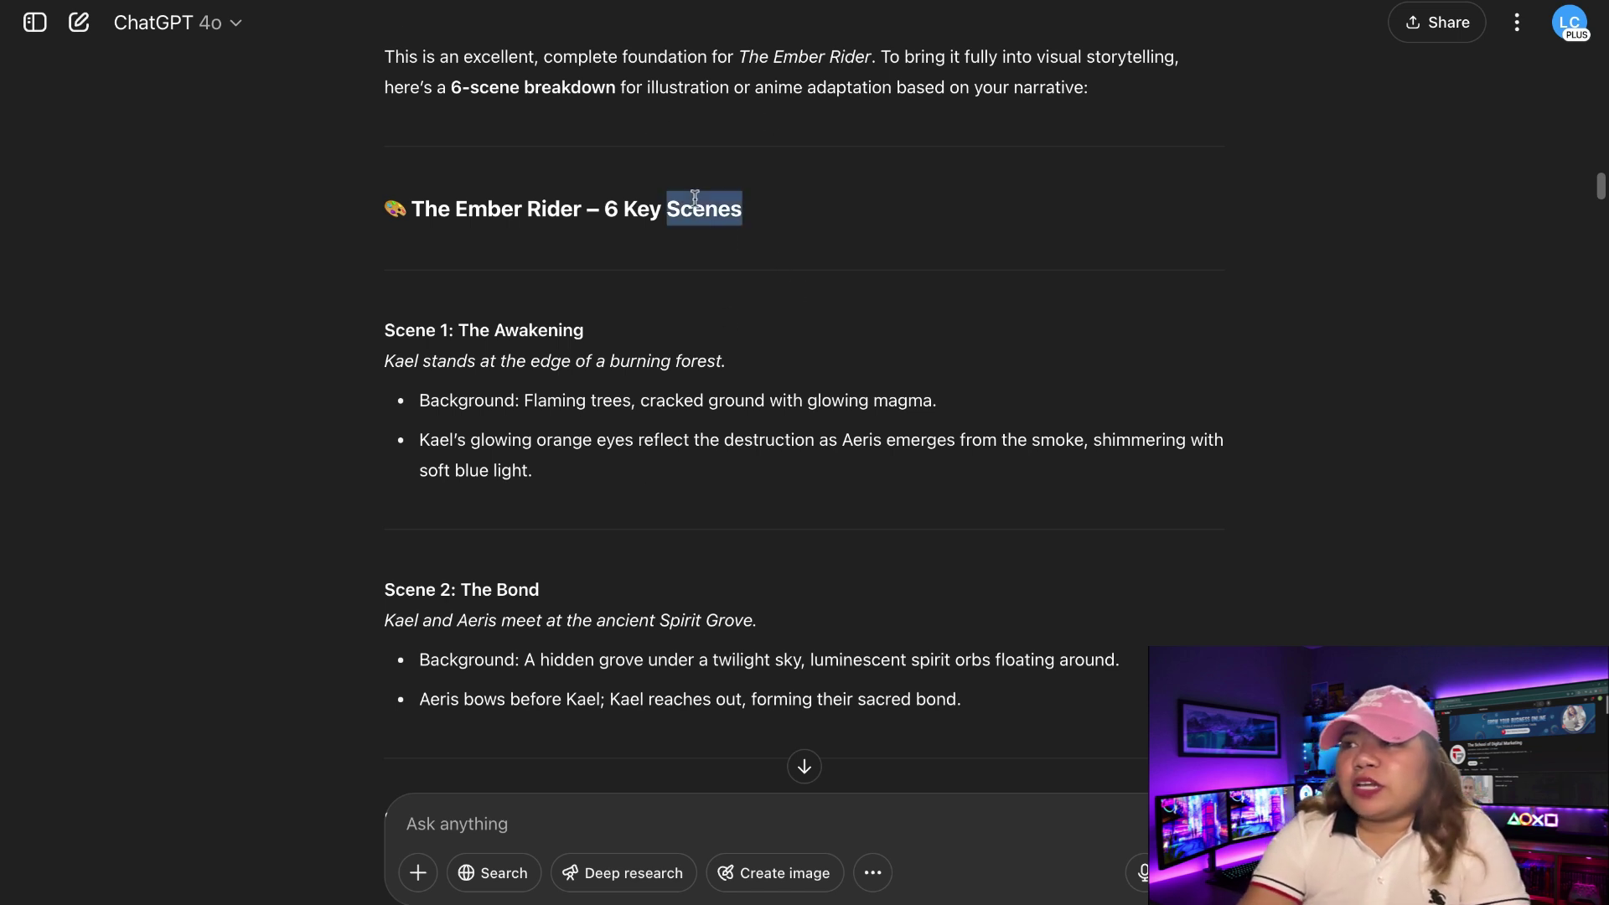
scroll(666, 209, down, 3)
drag(369, 143, 978, 747)
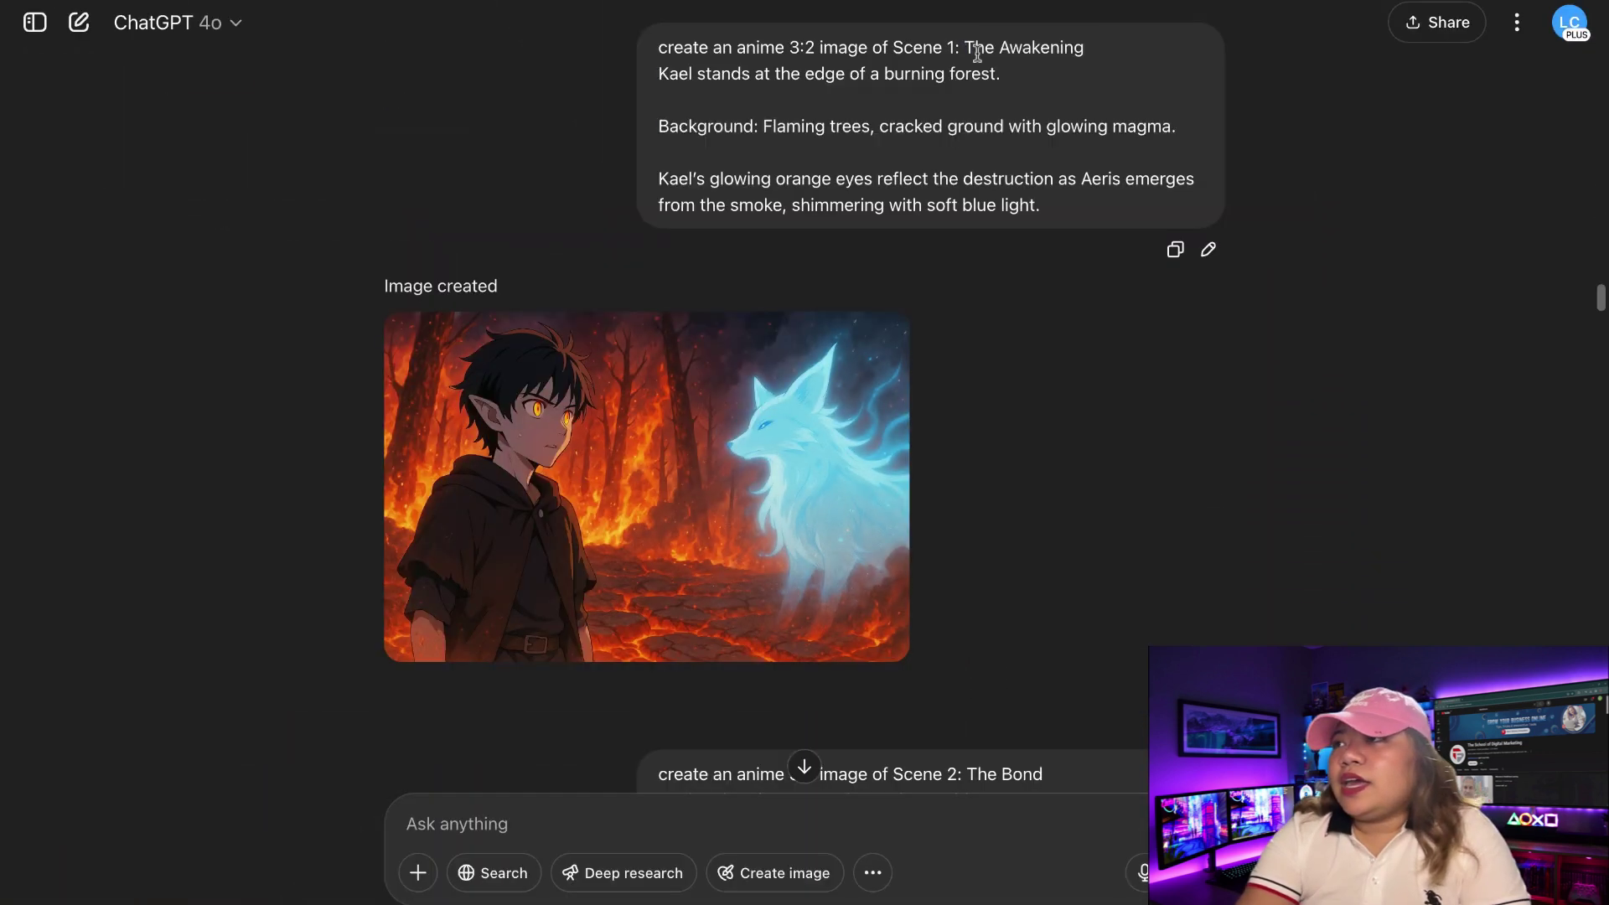
drag(970, 50, 1088, 224)
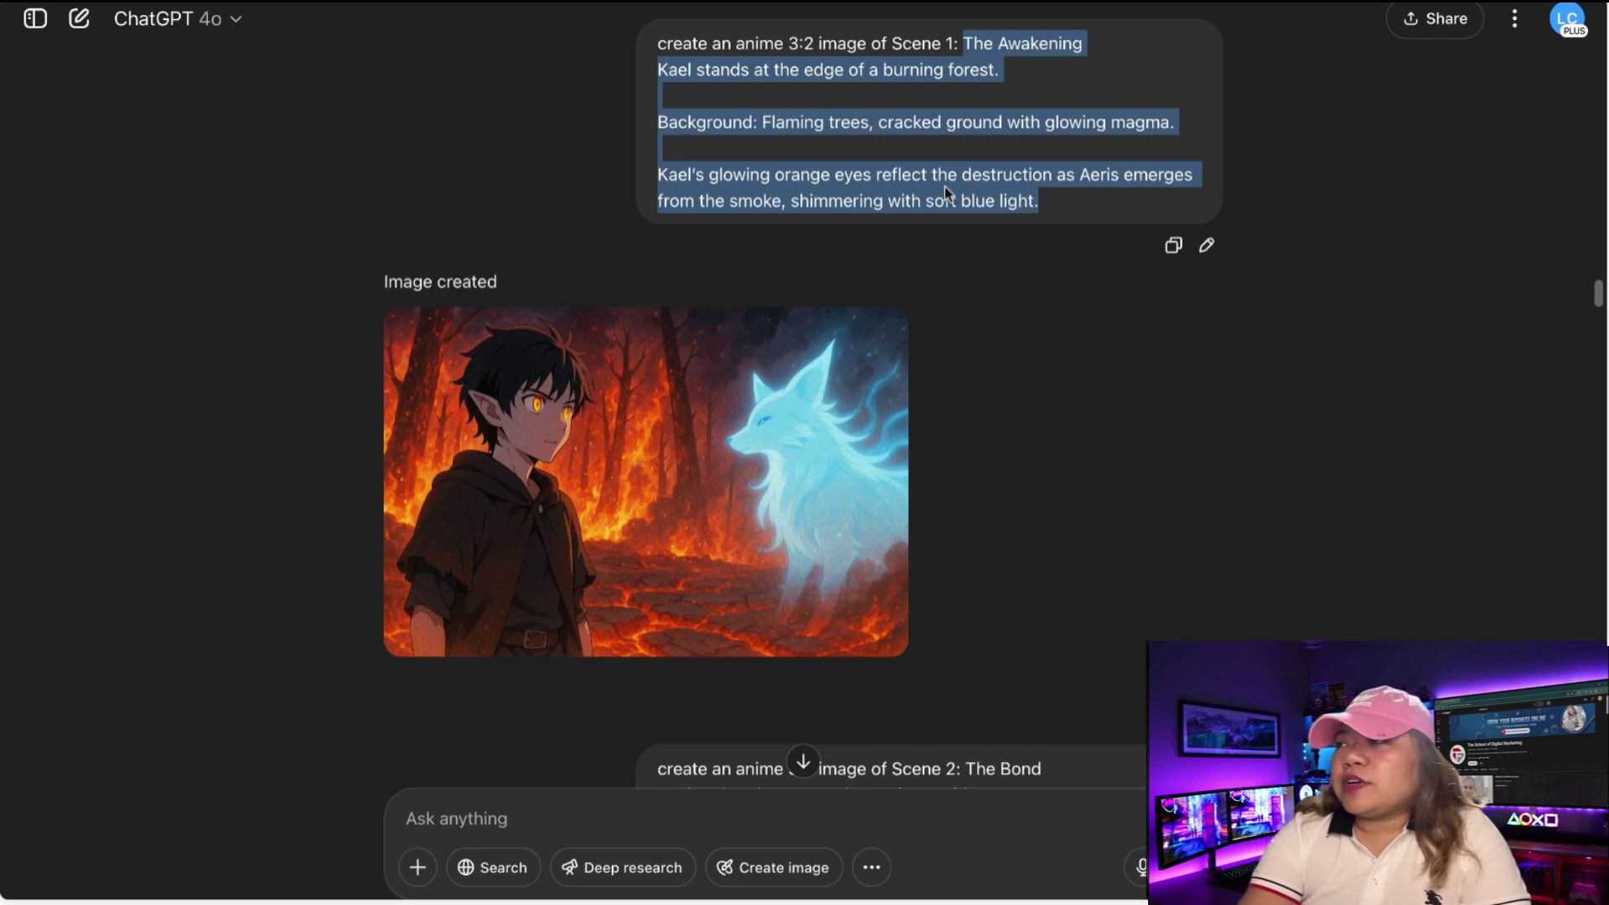
- View the Scene 1 image full size, then return to the chat
click(1035, 198)
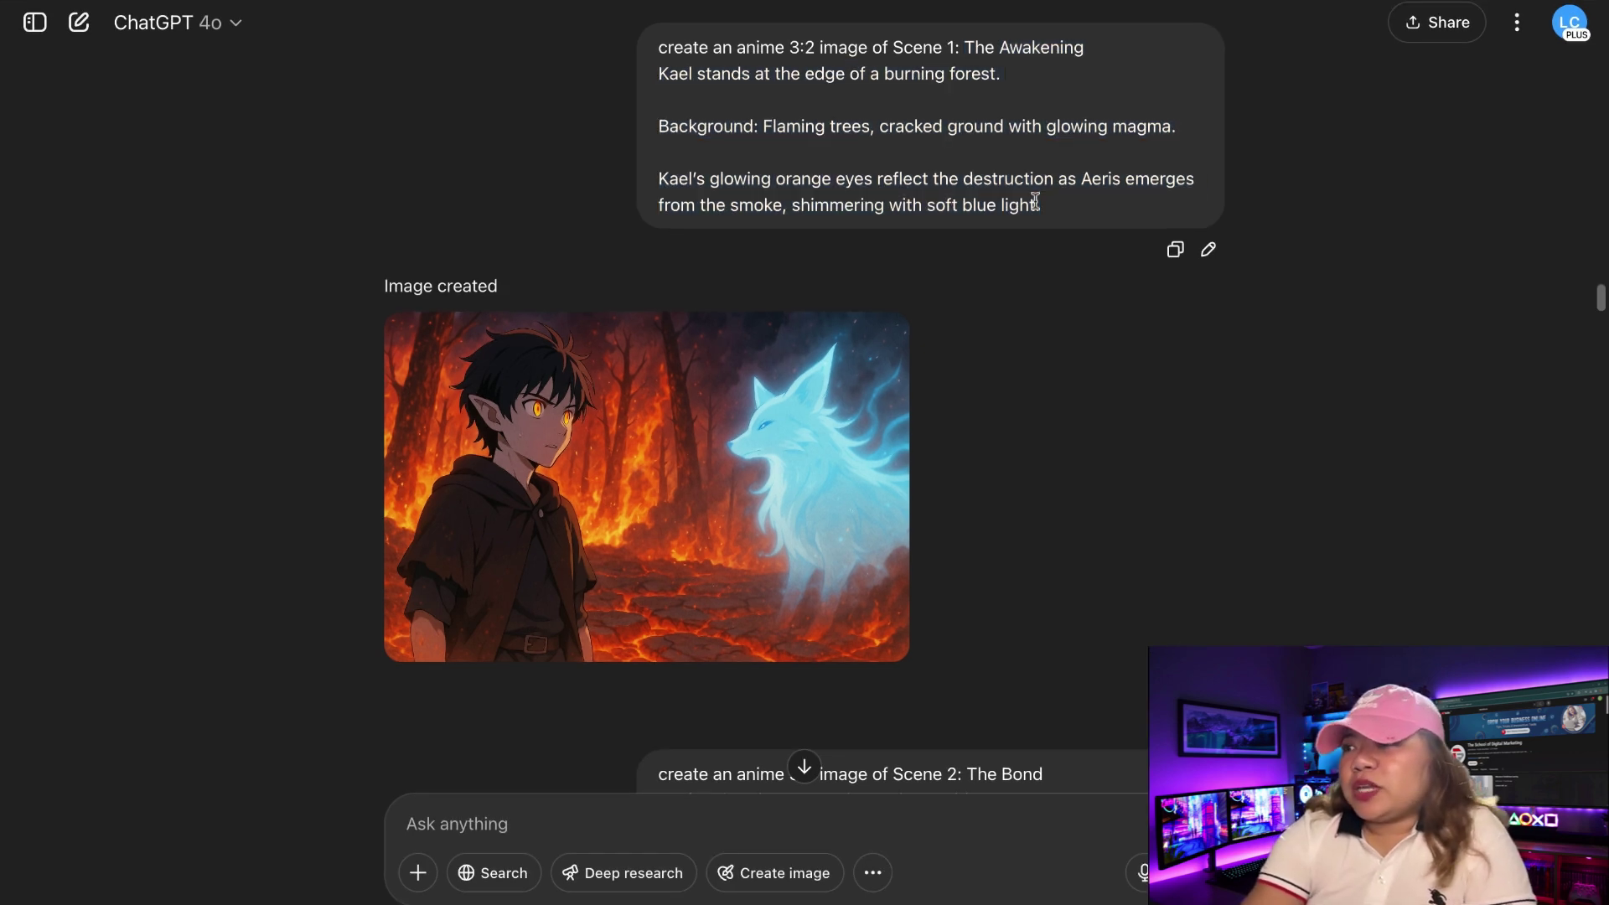
click(647, 480)
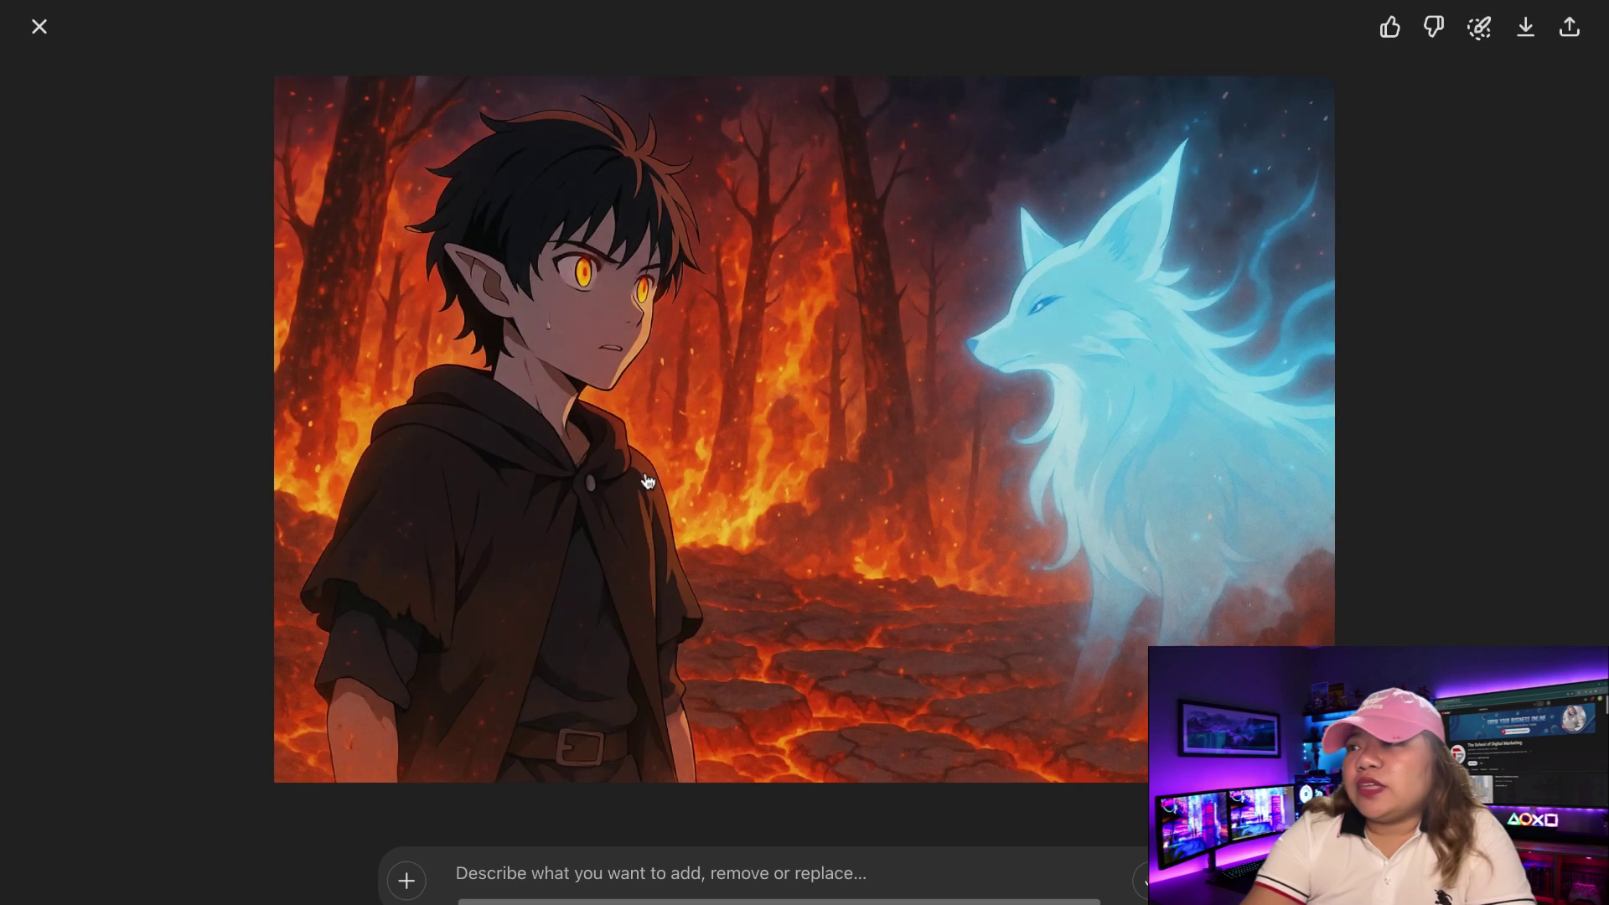
key(Escape)
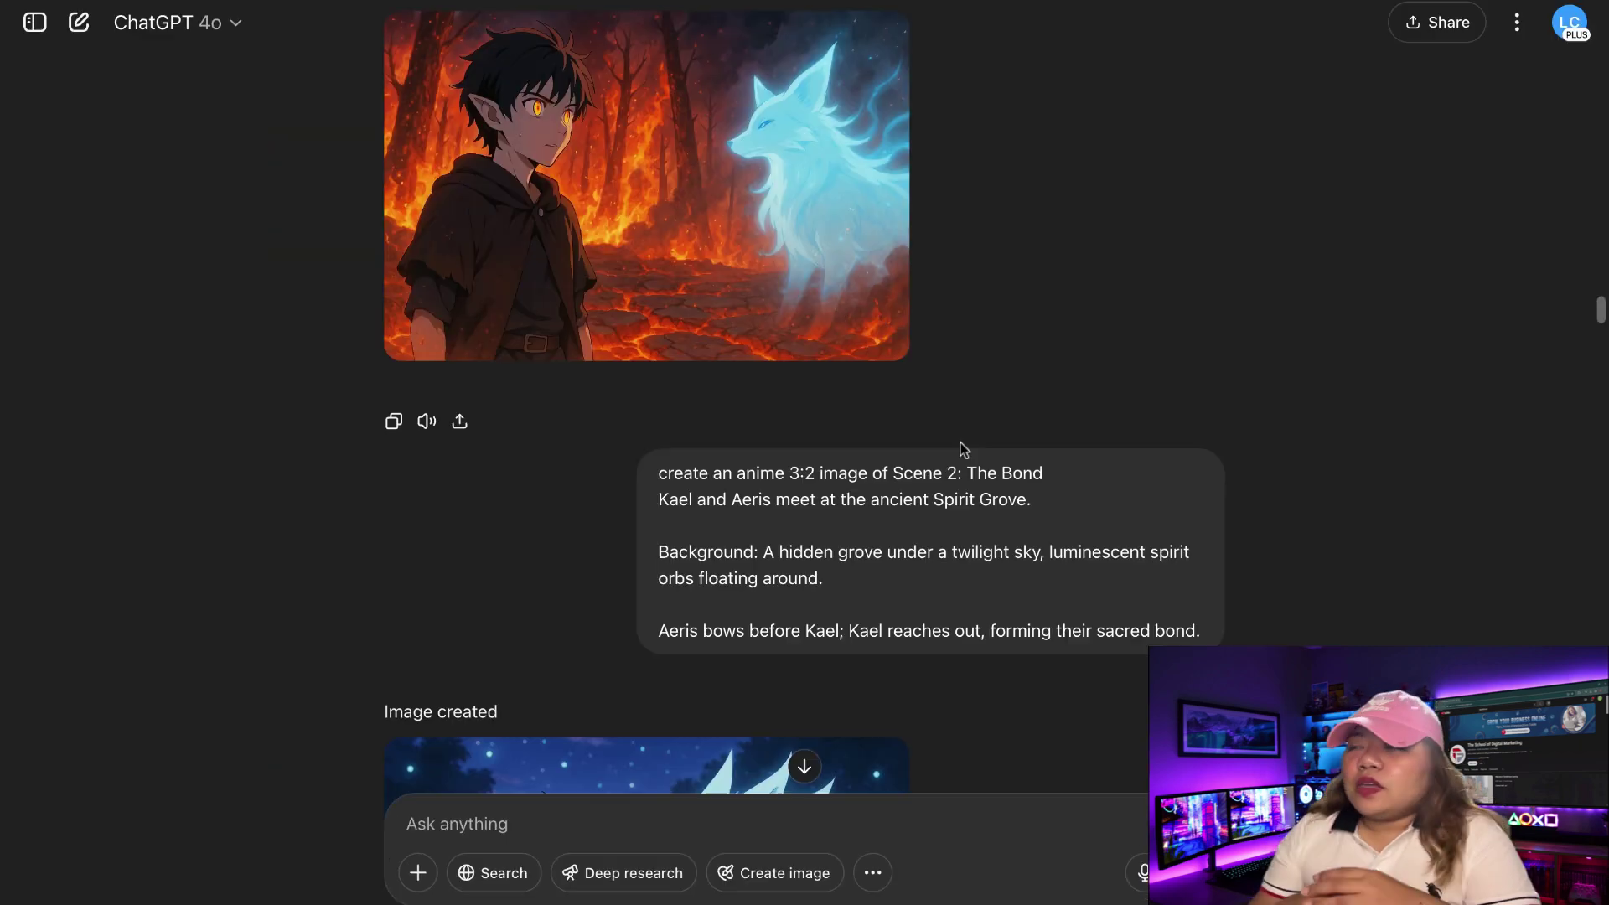
- Select the entire Scene 3: The Flight Through Fire prompt text
scroll(960, 443, down, 10)
scroll(934, 312, down, 3)
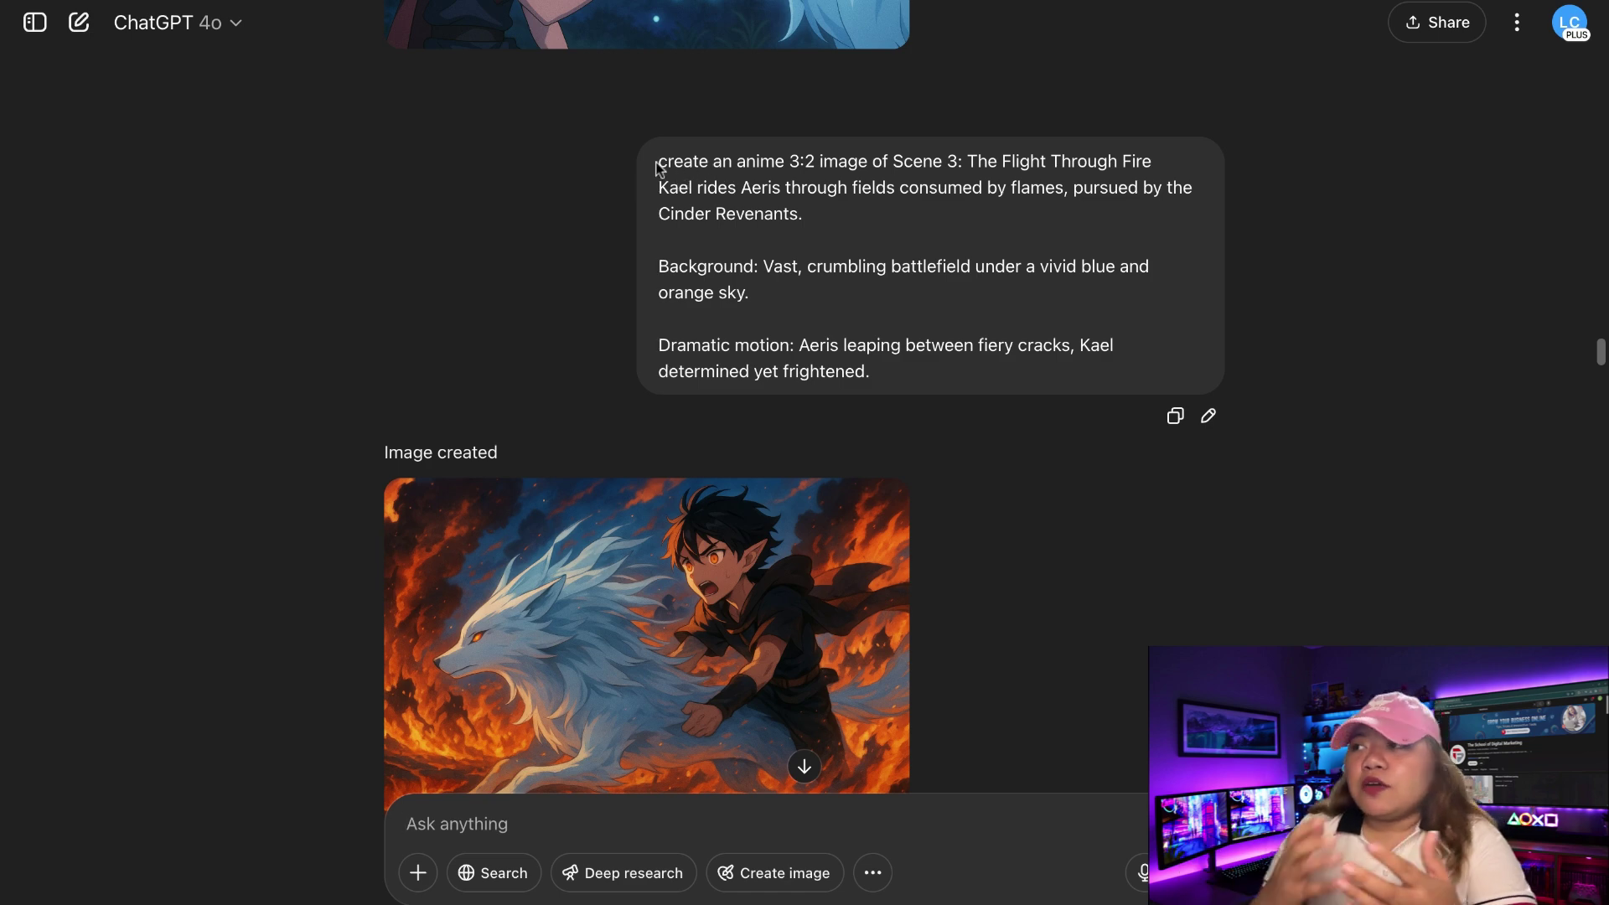
drag(659, 167, 1190, 370)
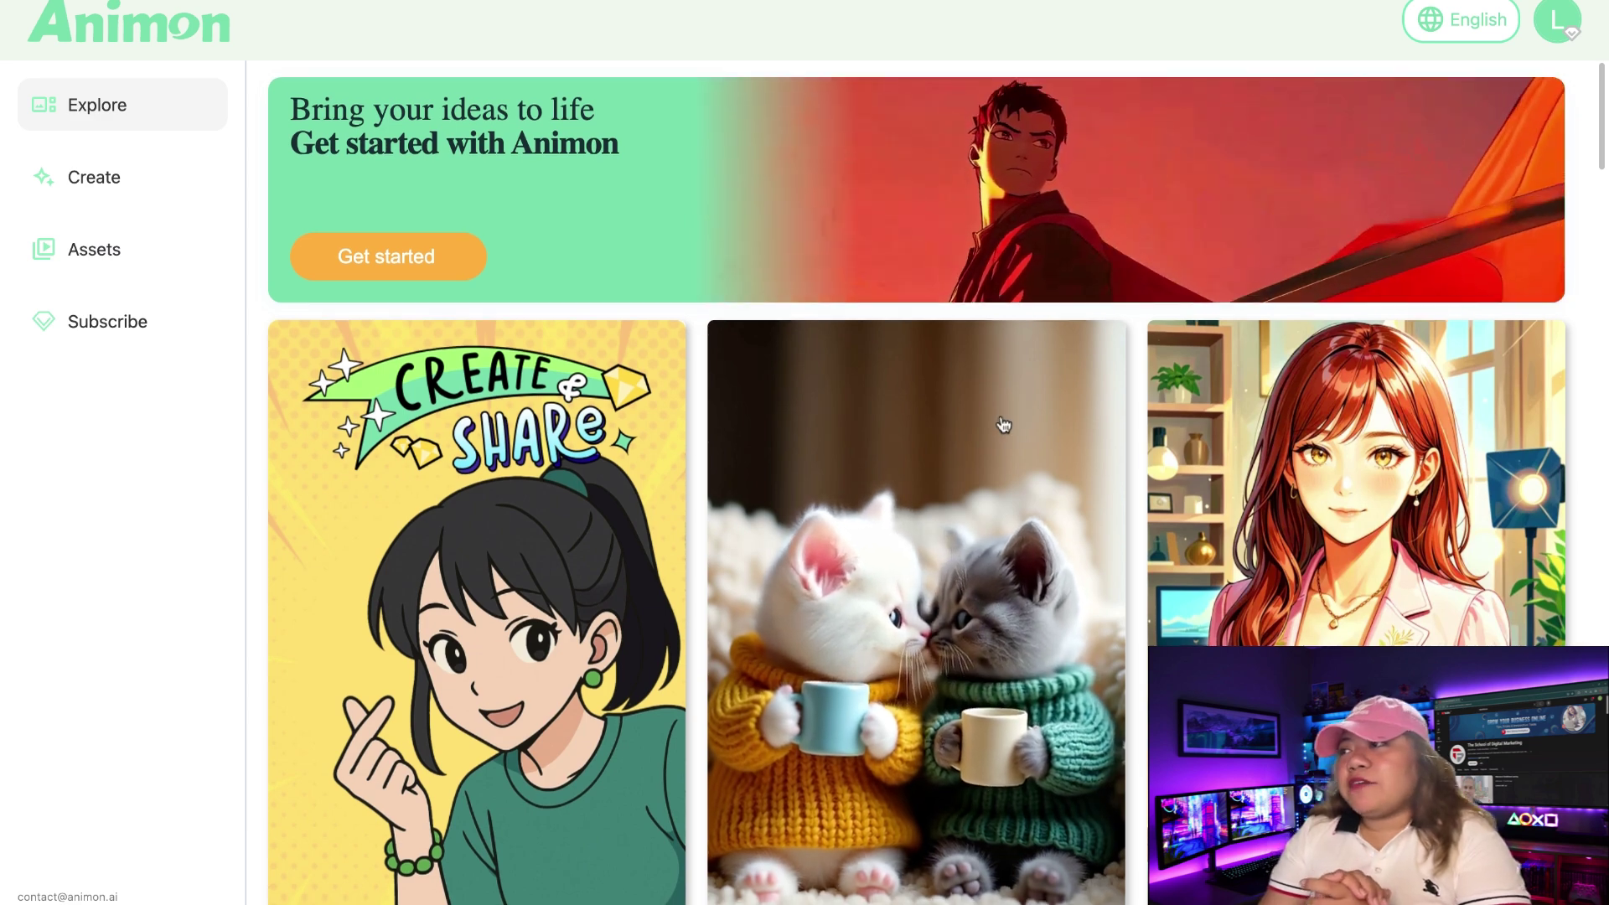
- Browse the Explore gallery, then go to Animon's Create page
scroll(1003, 425, down, 1)
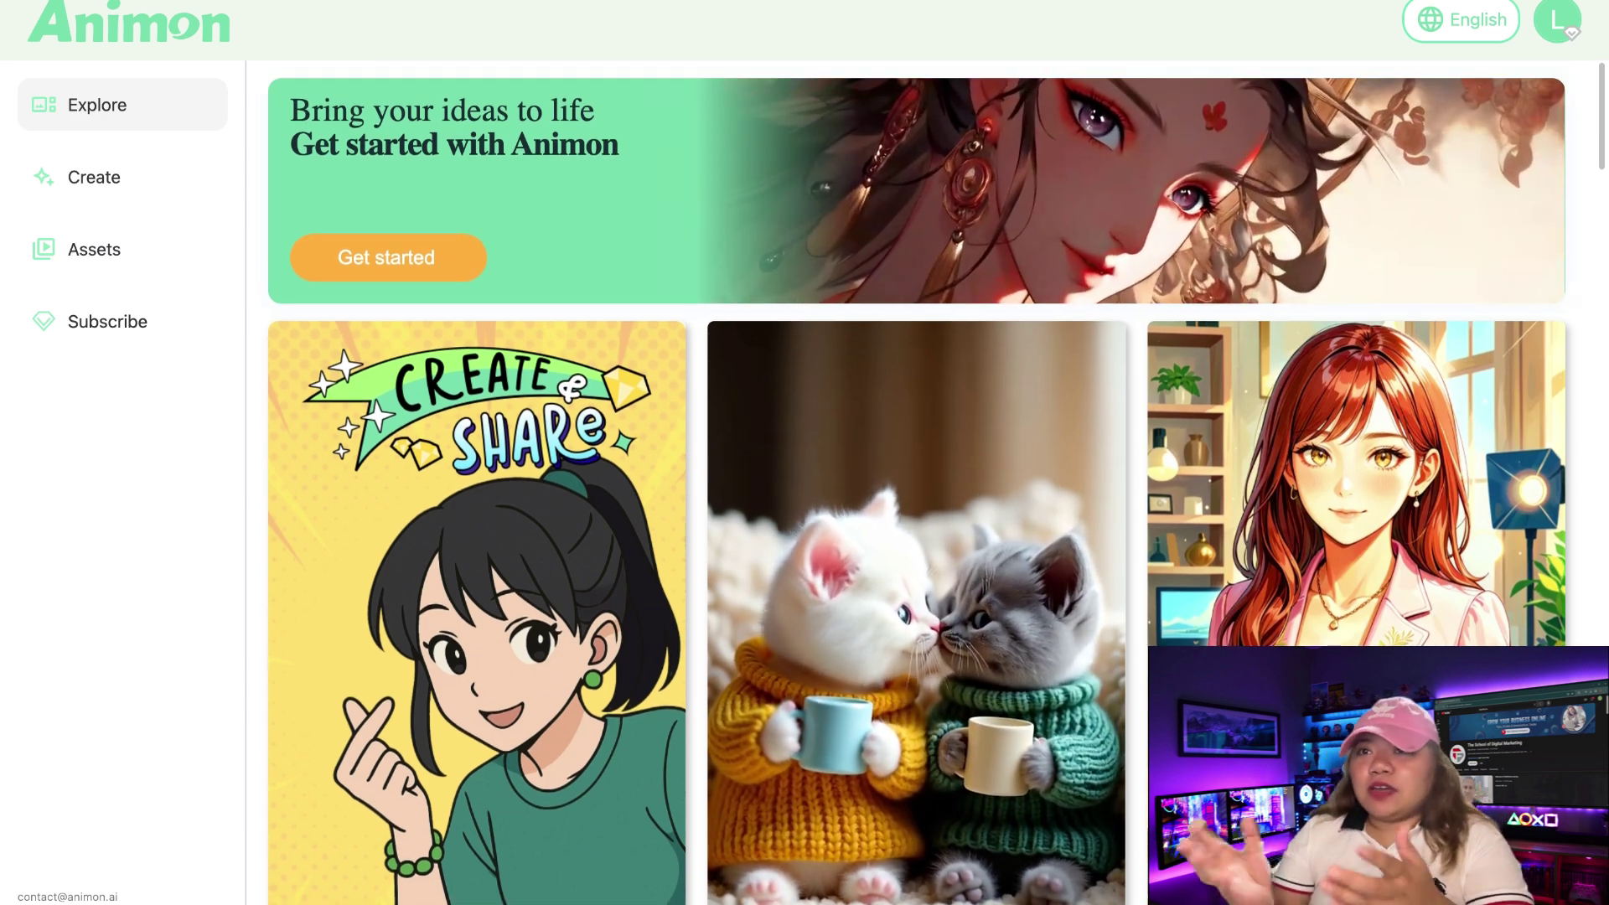
scroll(916, 503, down, 3)
scroll(917, 586, down, 8)
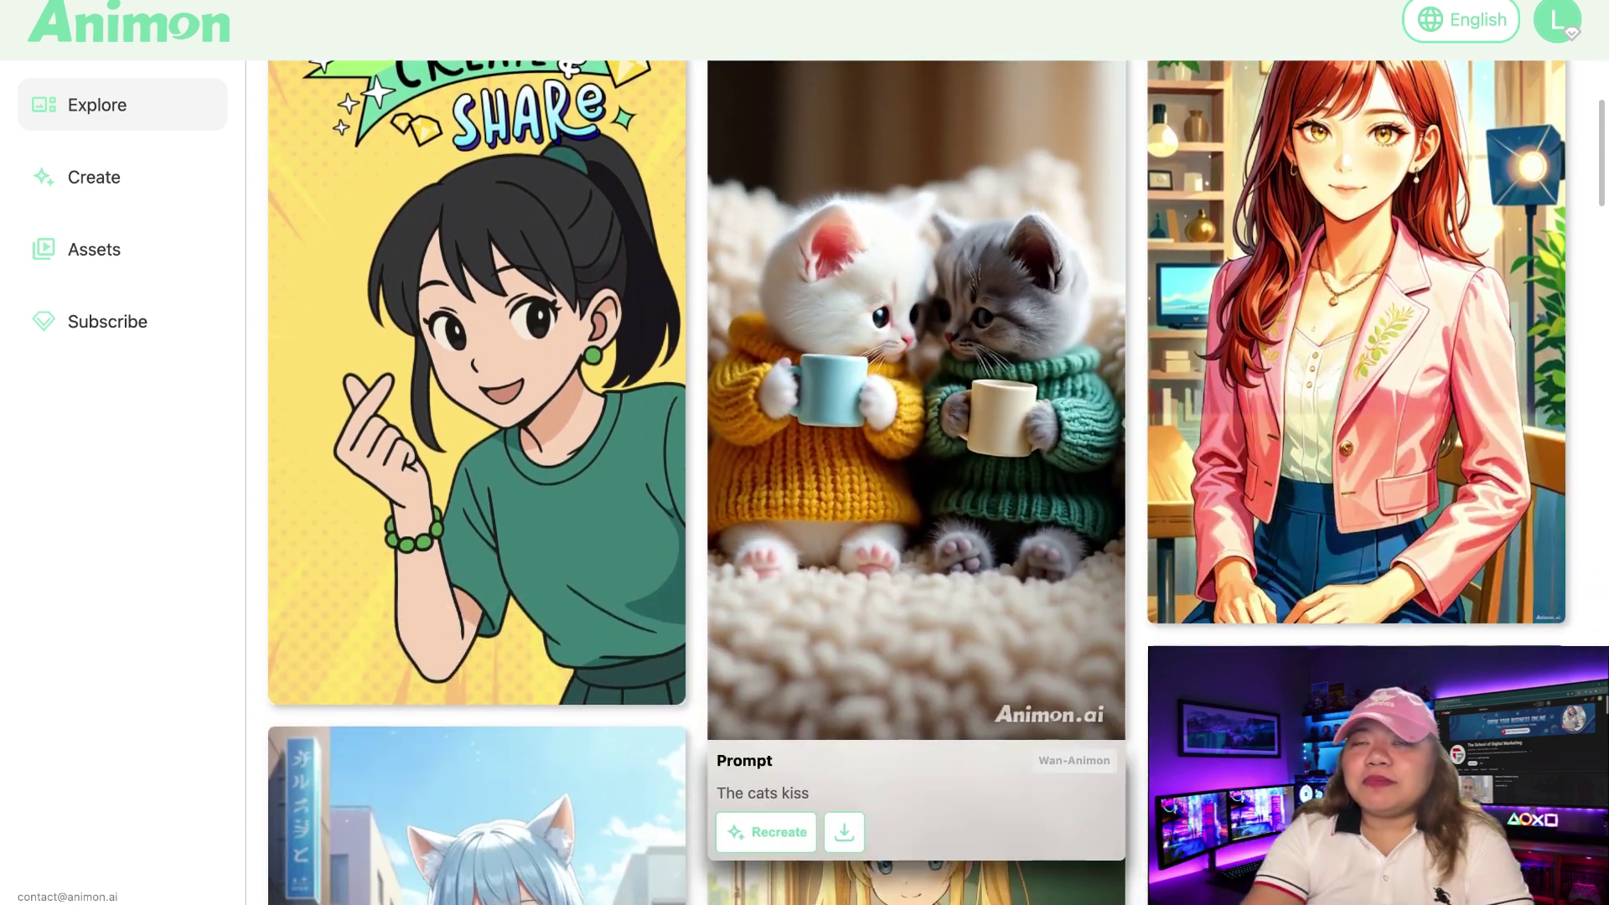
scroll(917, 587, down, 10)
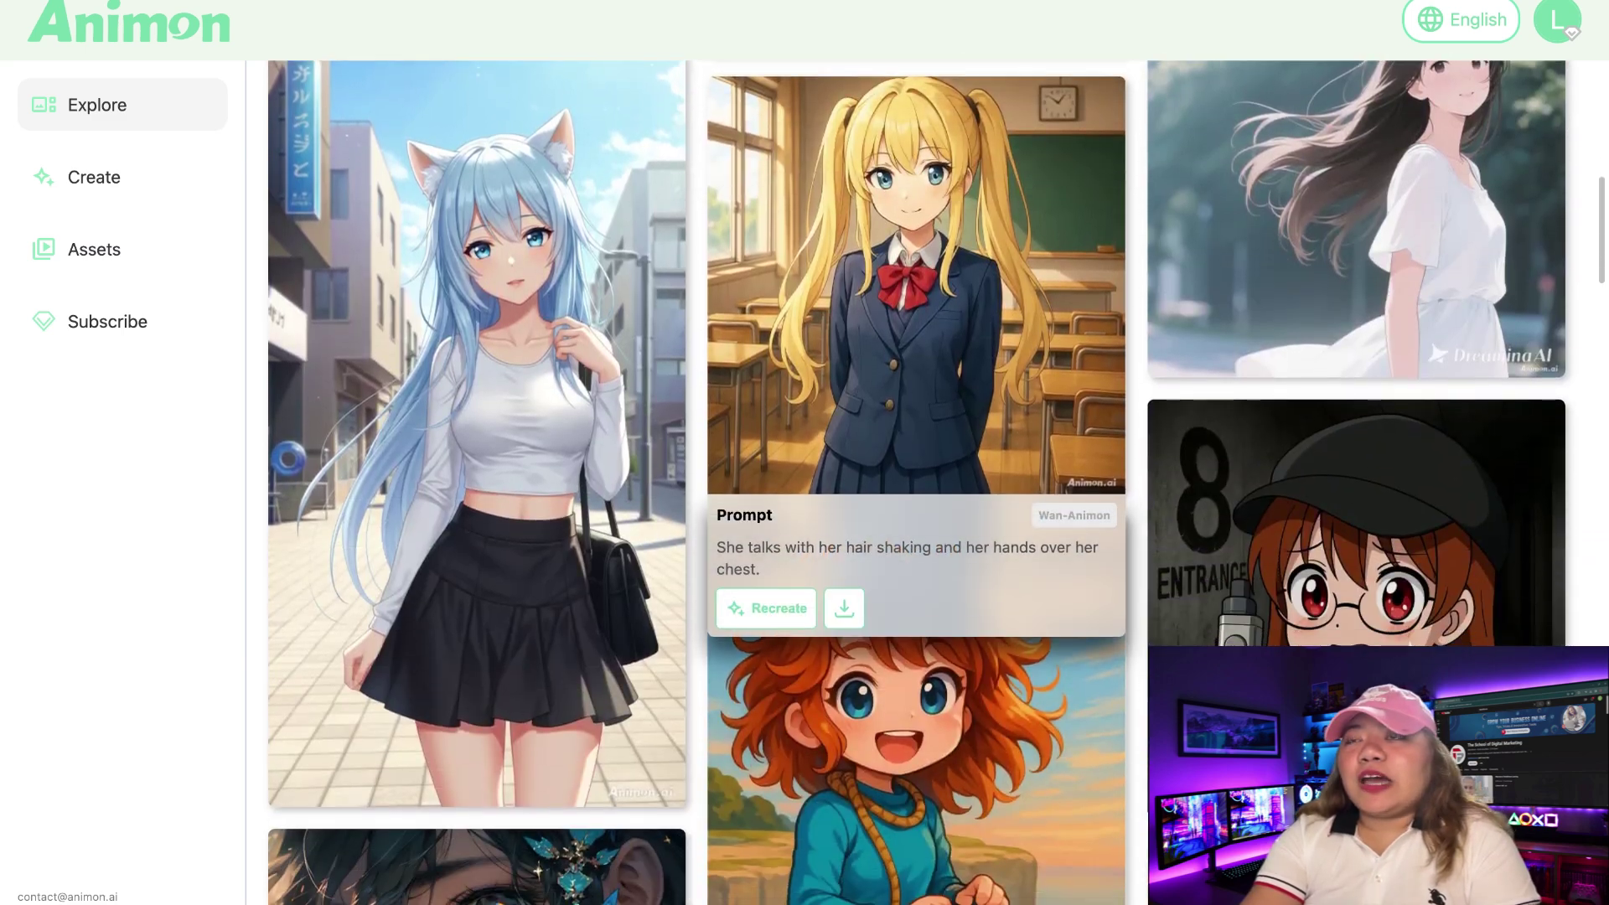
scroll(916, 503, down, 9)
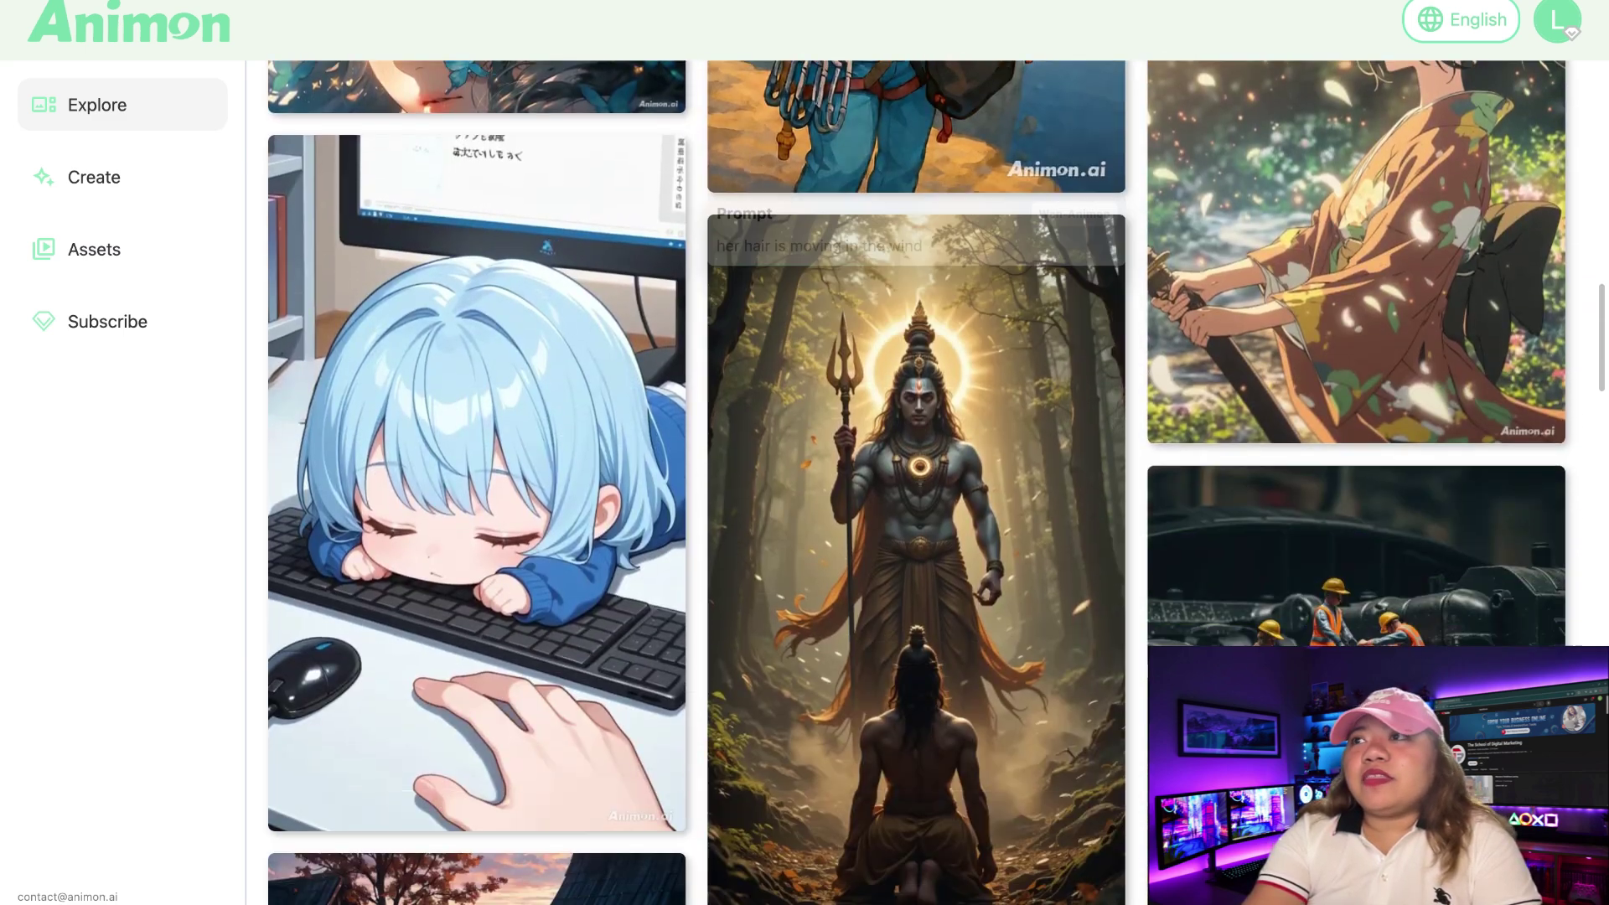
scroll(917, 503, down, 6)
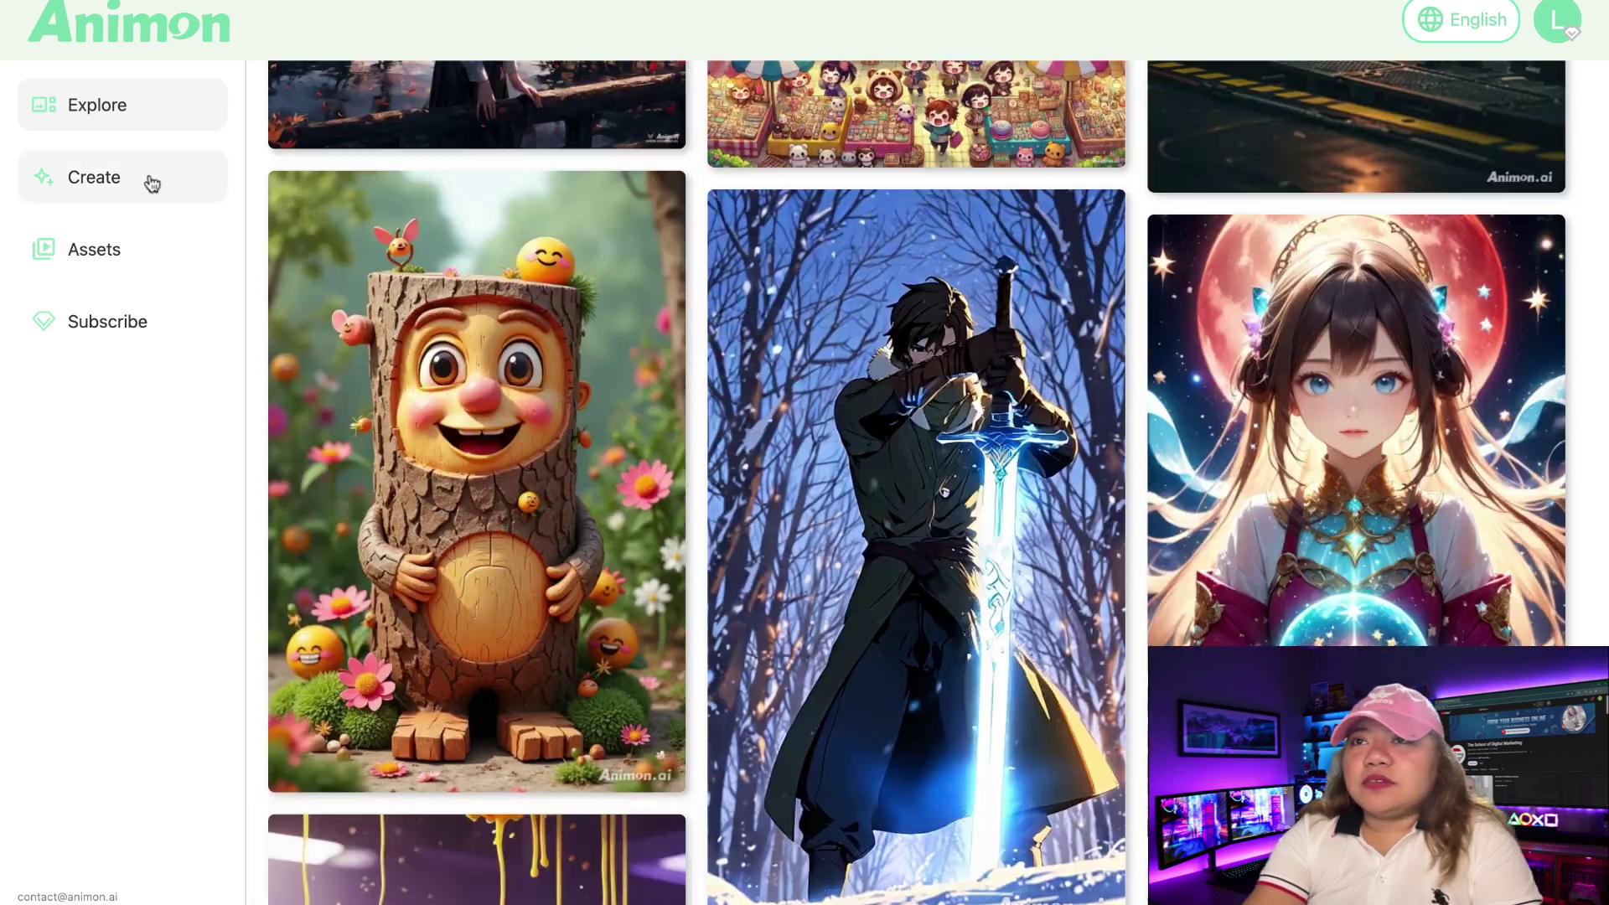
click(152, 184)
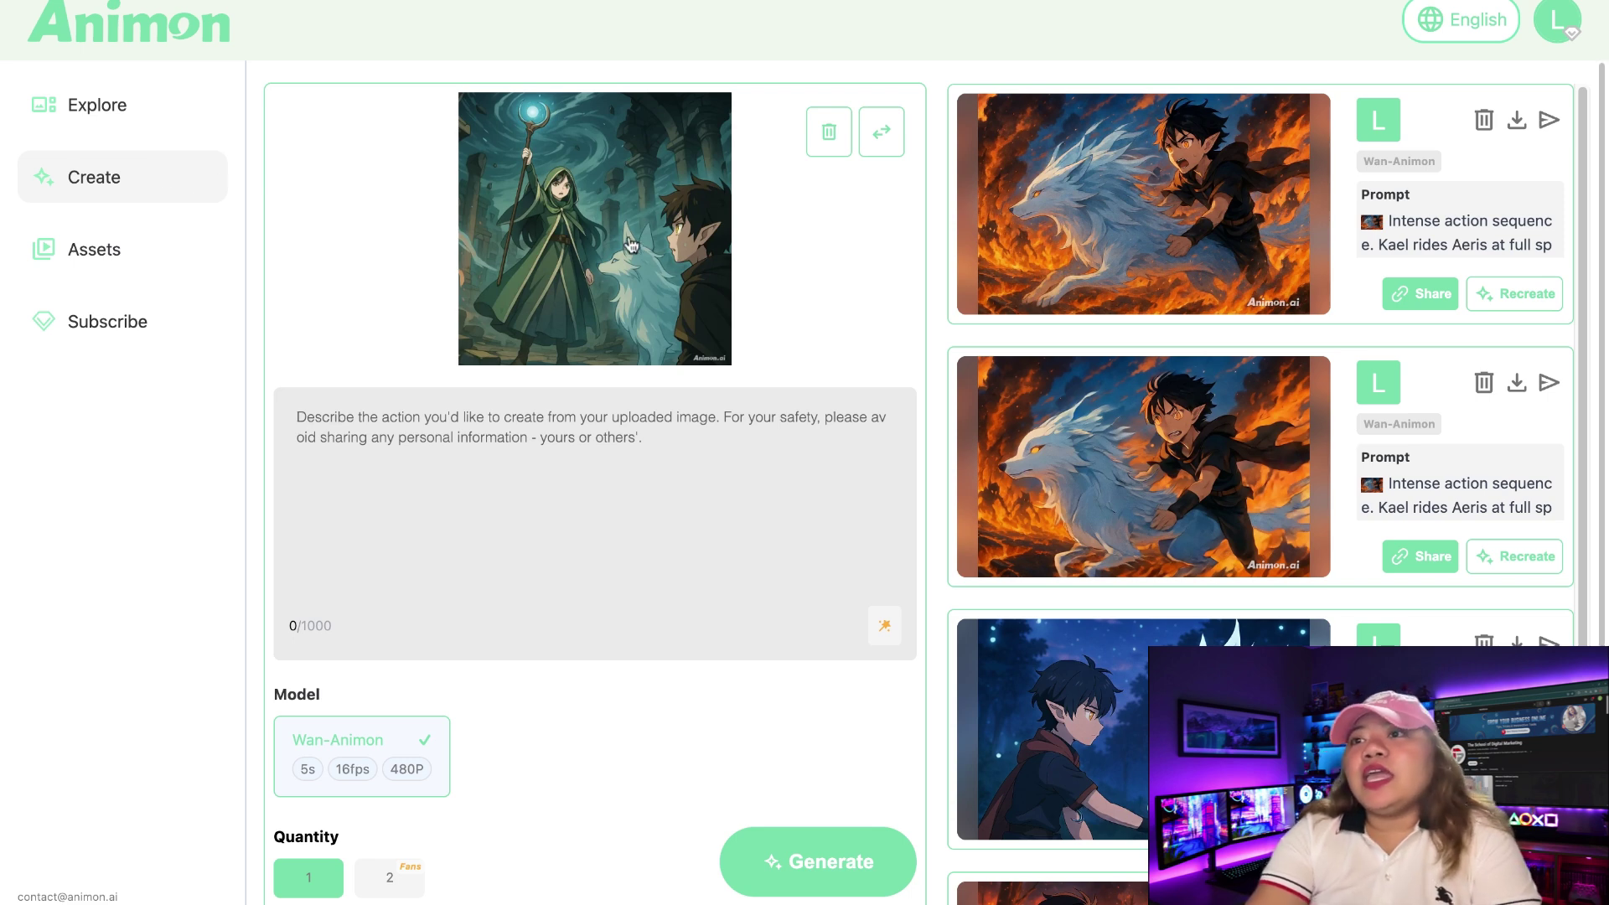
- Generate the temple video from the pasted prompt plus 'aerial view', then play the Kael-rides-Aeris clip enlarged
text(Inside an abandoned temple, strong winds swirl debris and dust around Sora as she raises her staff. Light pulses from the staff orb; Kael and Aeris look on, cloaks and fur shifting realistically.)
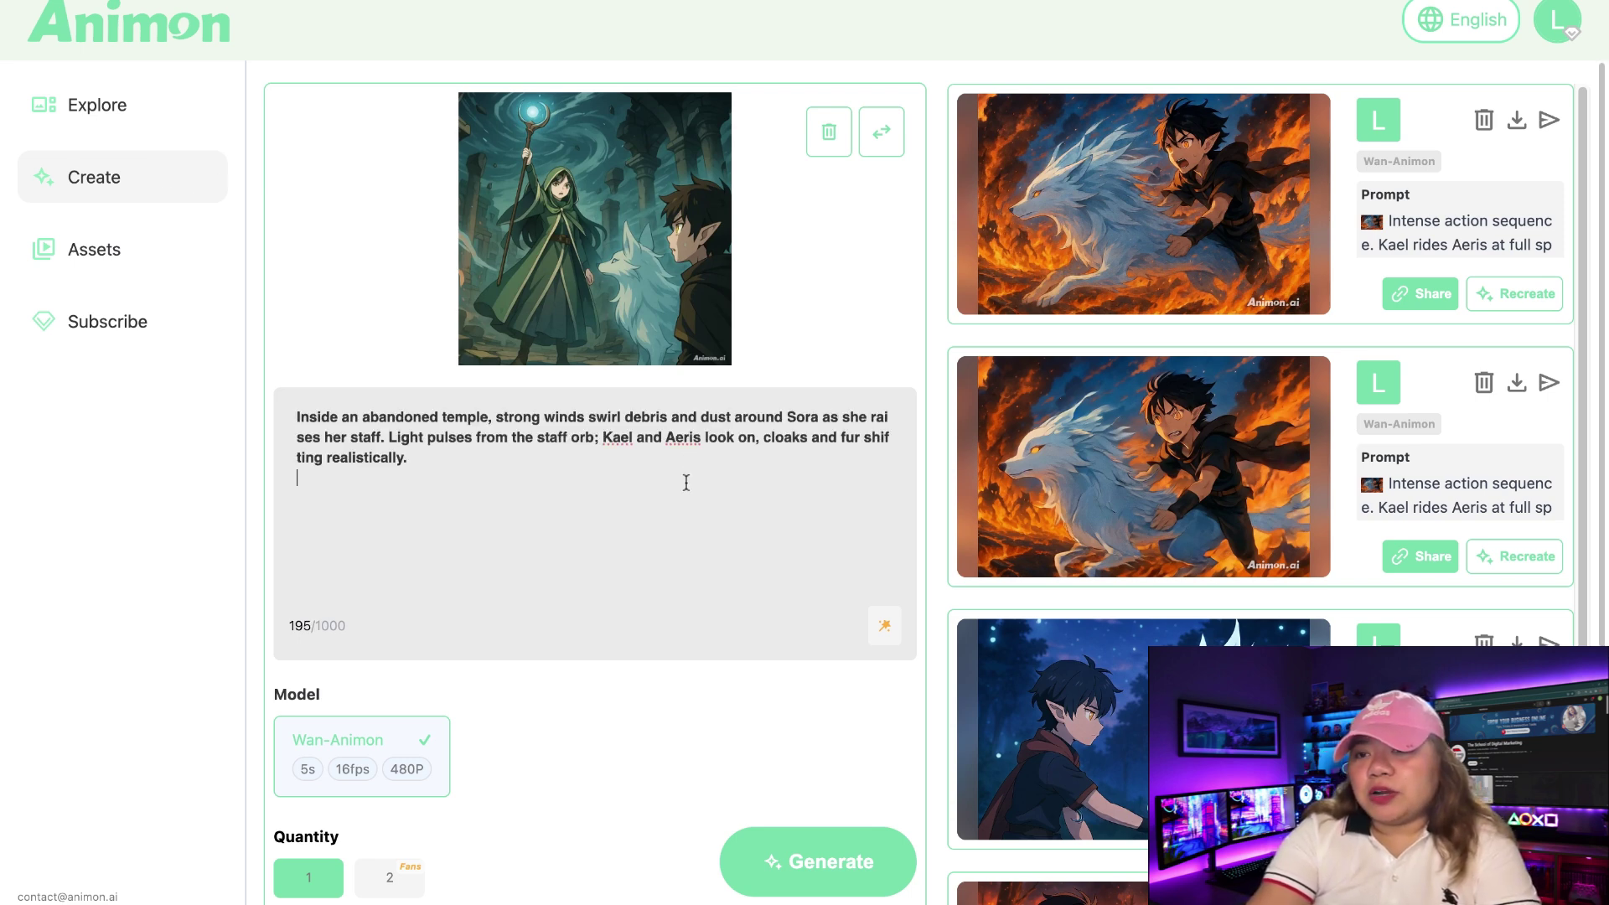
text(aerial view)
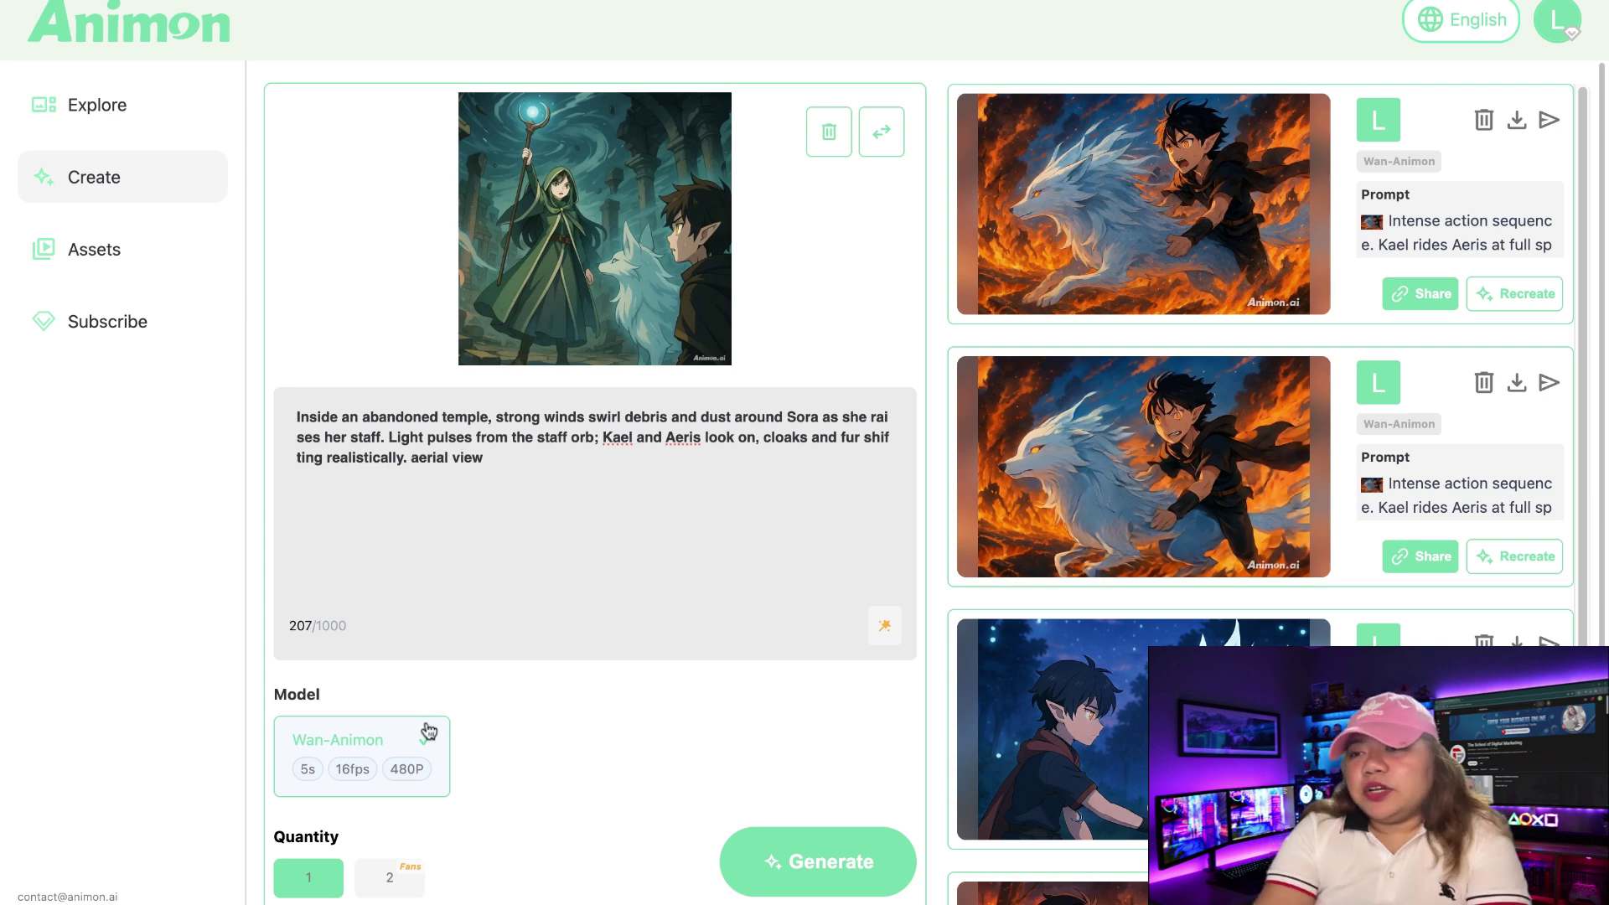
scroll(419, 728, down, 1)
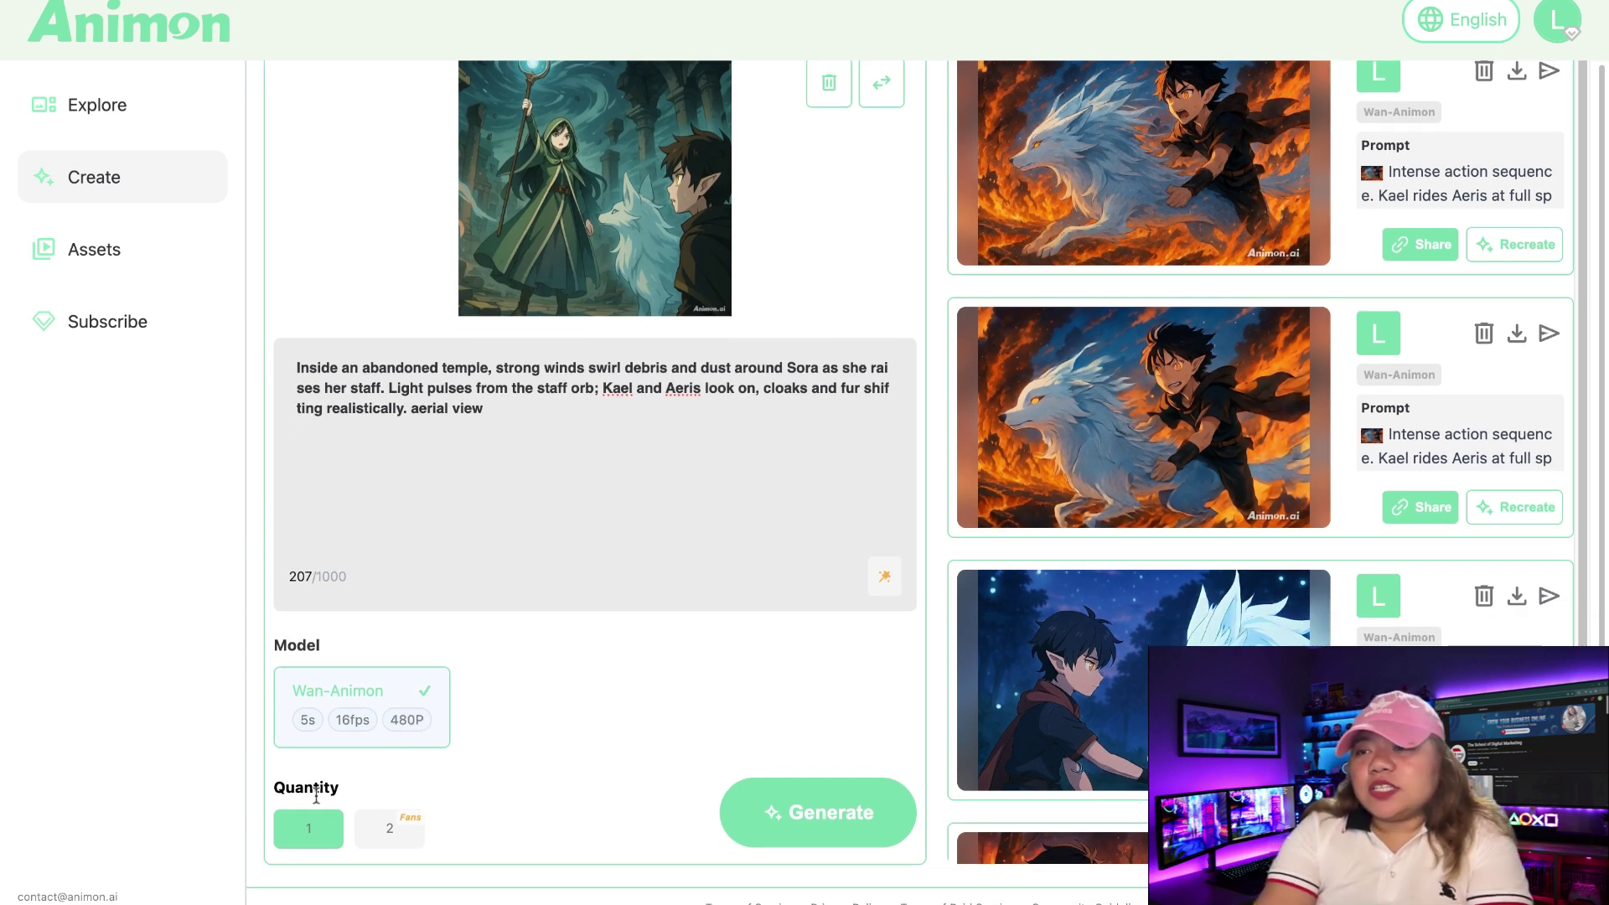
click(886, 841)
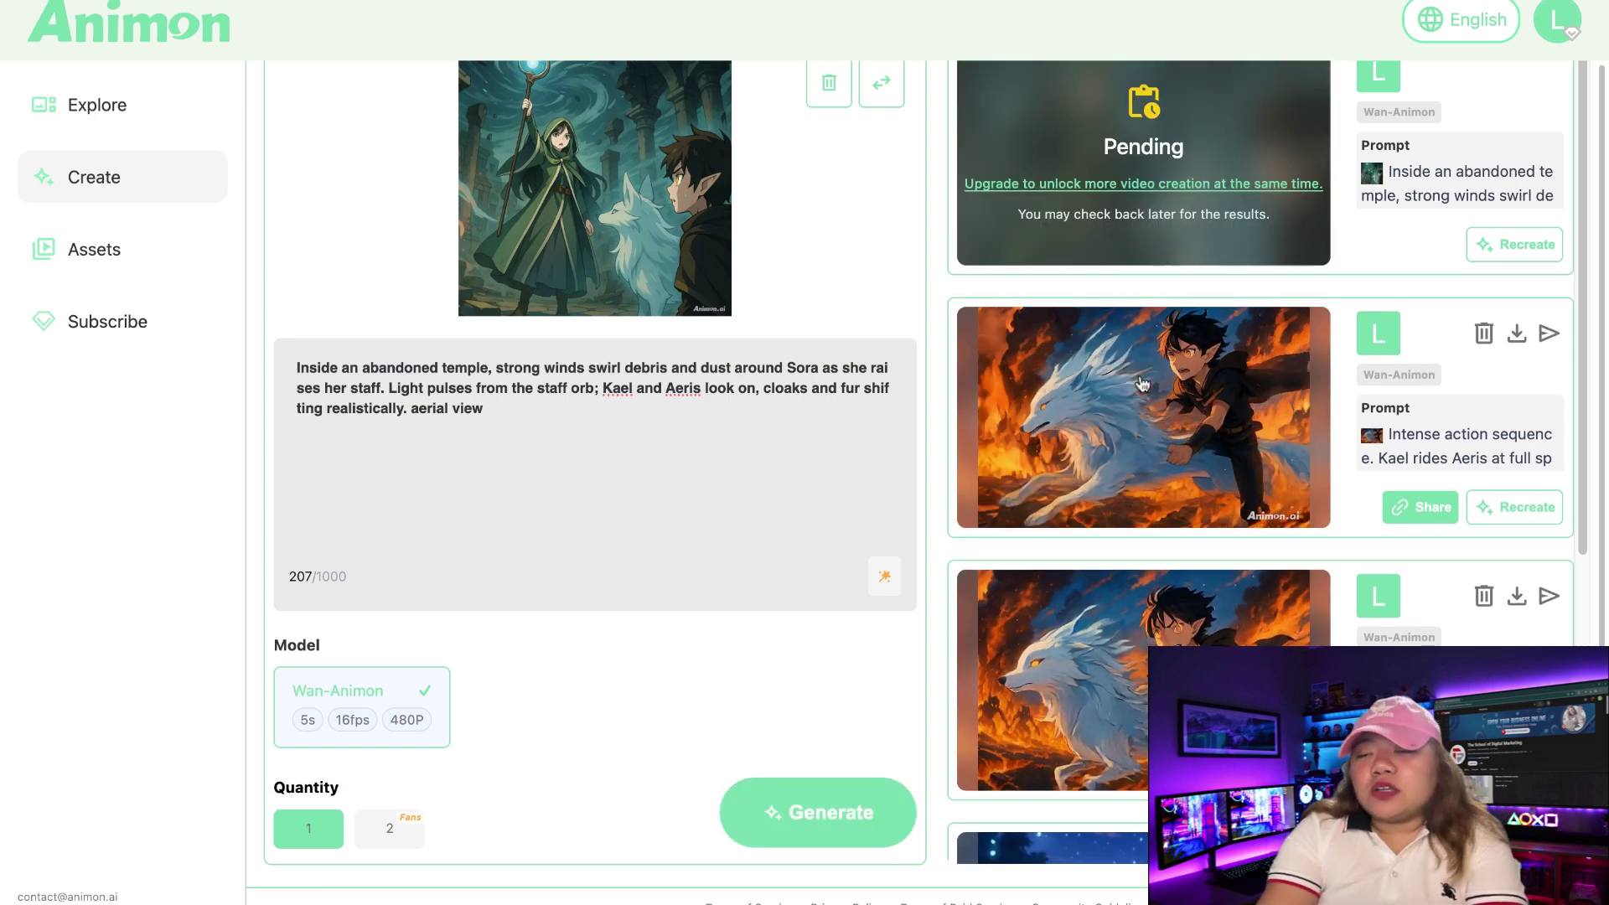
scroll(1141, 325, up, 1)
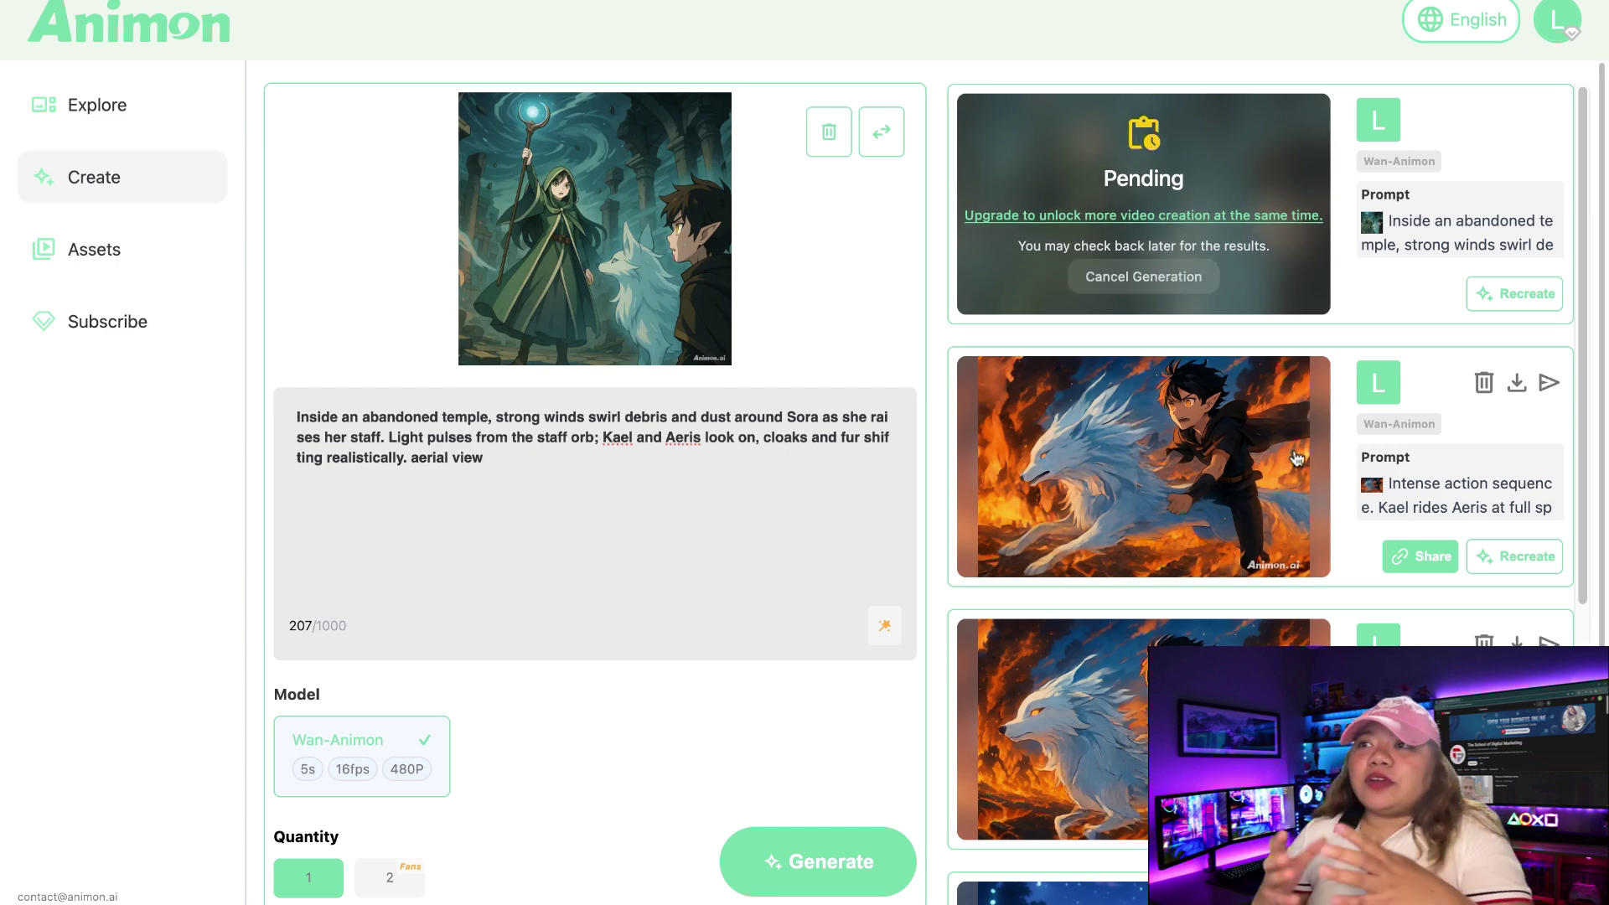
click(1227, 461)
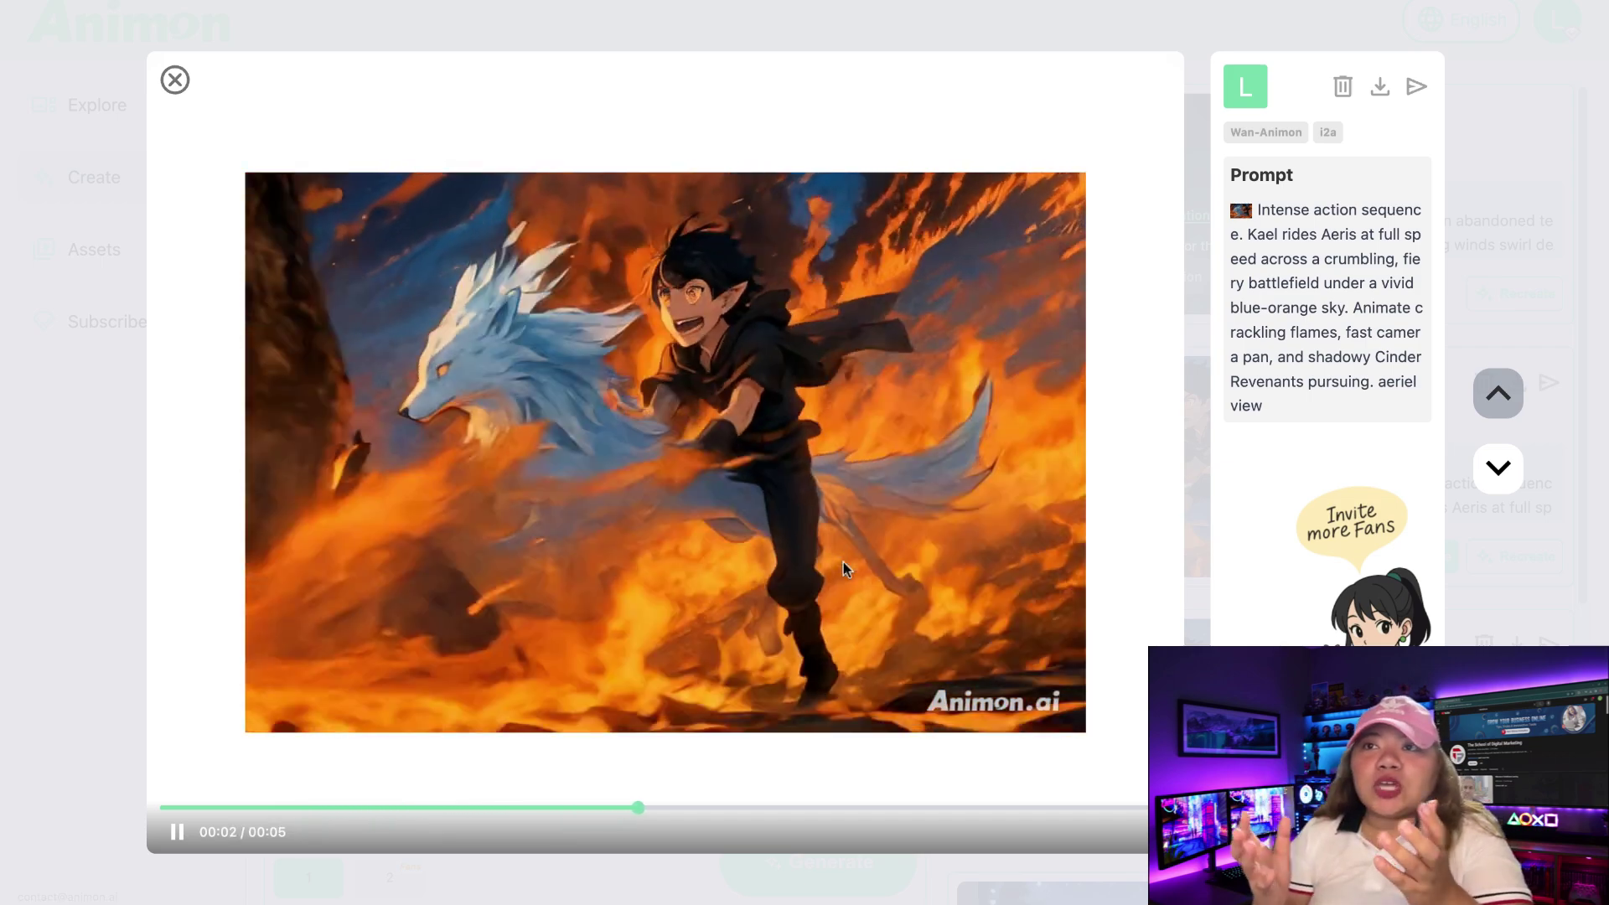
- Move to the burning-forest Kael clip and select its whole prompt
key(Down)
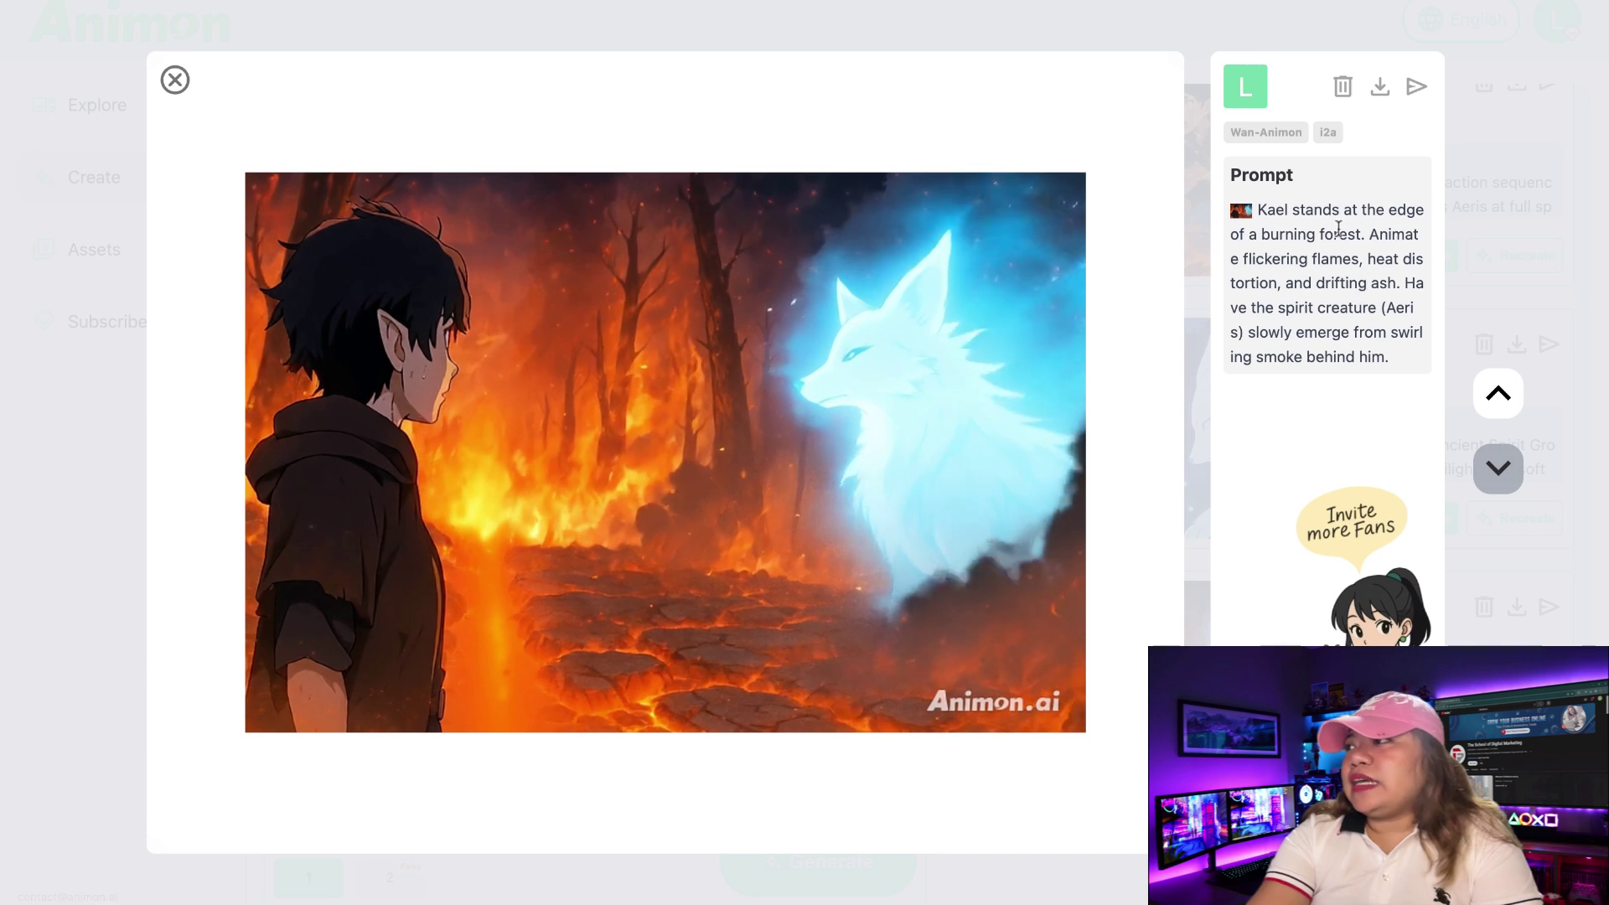
triple_click(1429, 263)
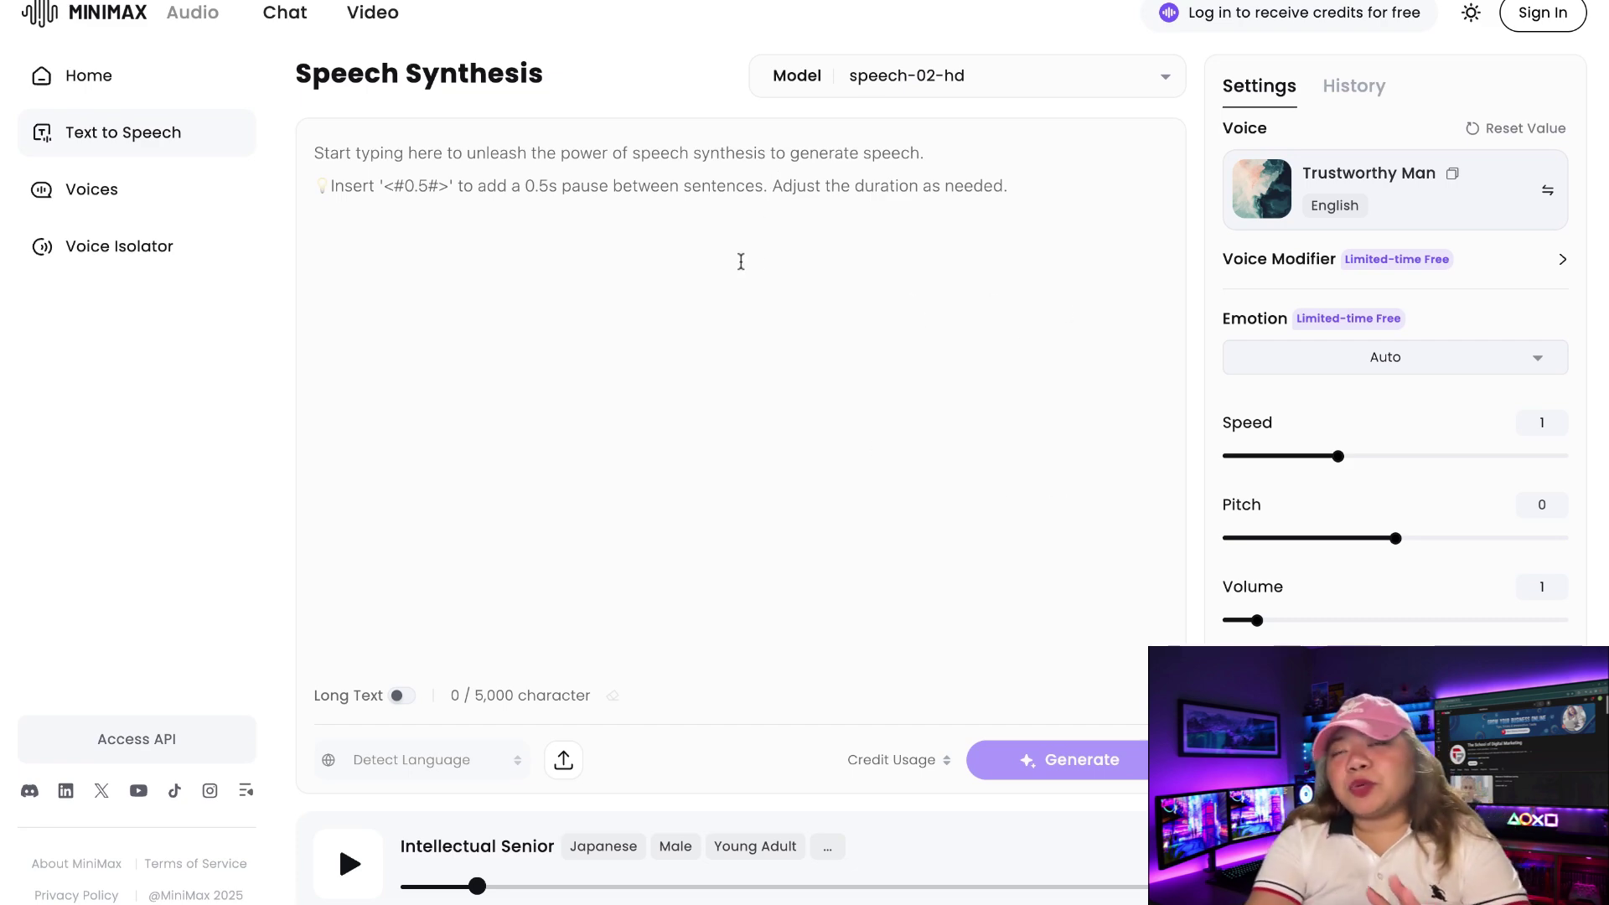
- Filter voices to Japanese and switch from Trustworthy Man to Optimistic Youth
click(1384, 209)
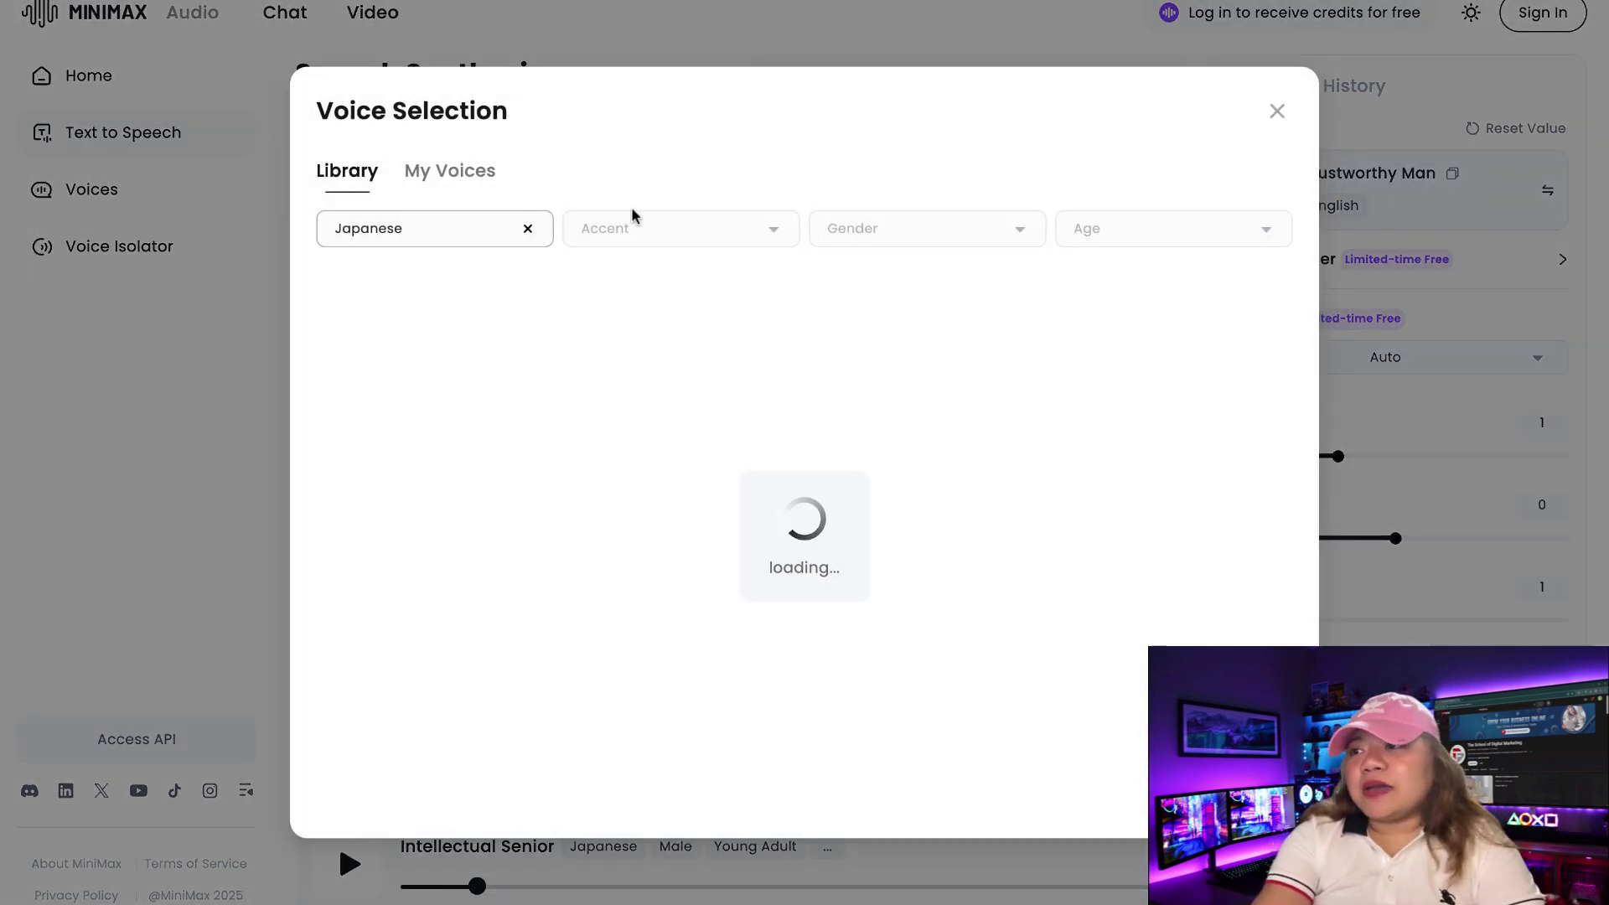
click(528, 228)
scroll(442, 344, down, 5)
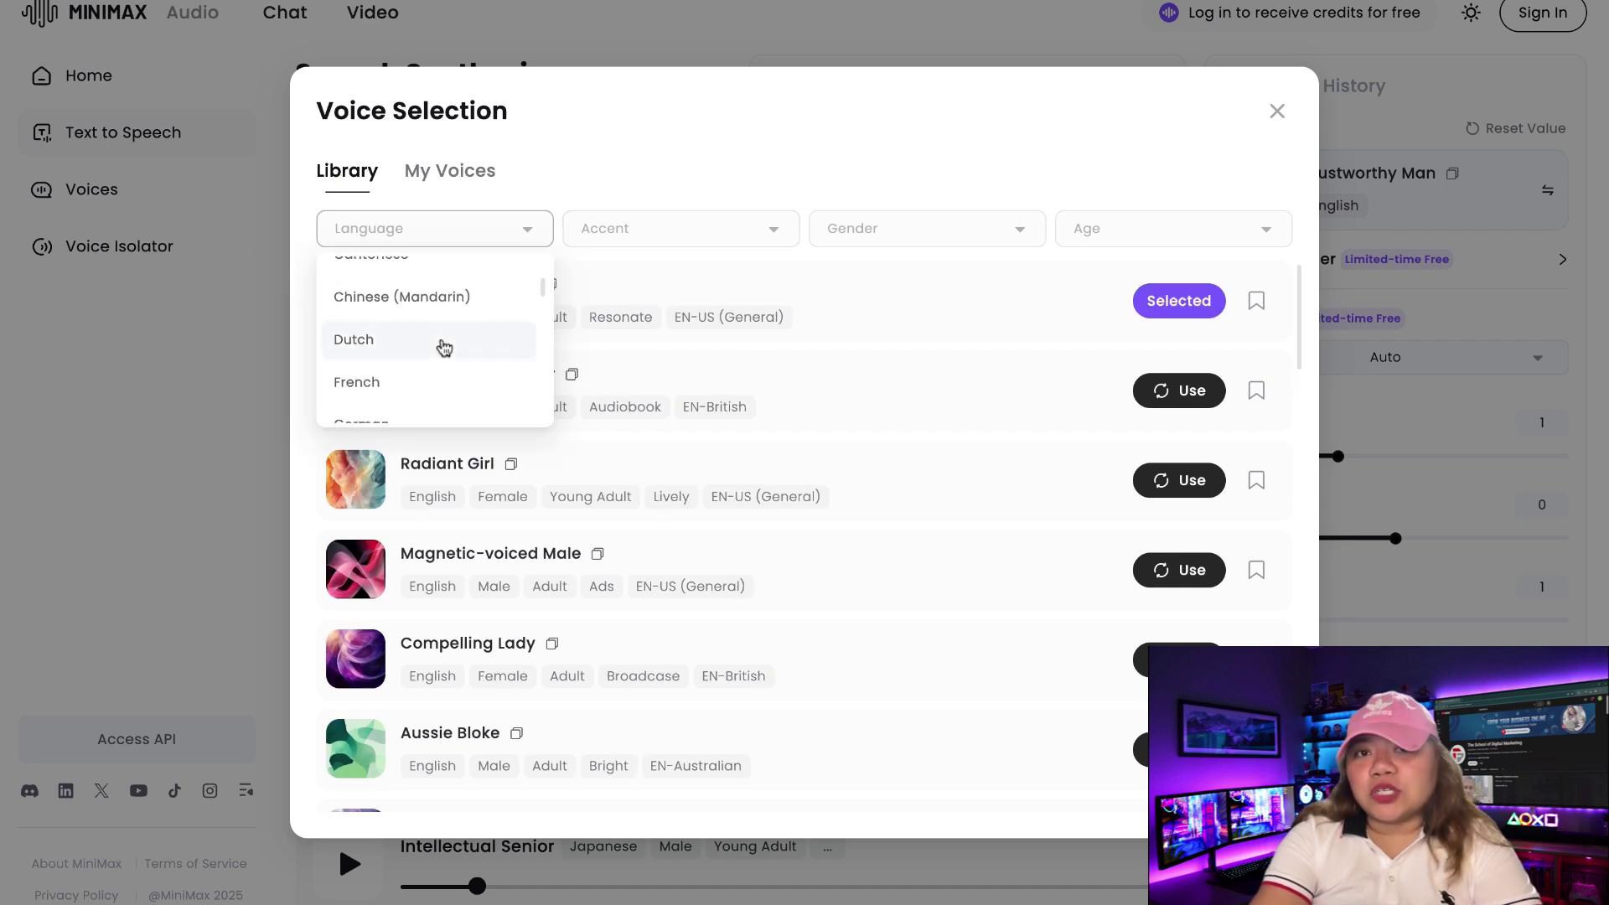
scroll(432, 319, down, 3)
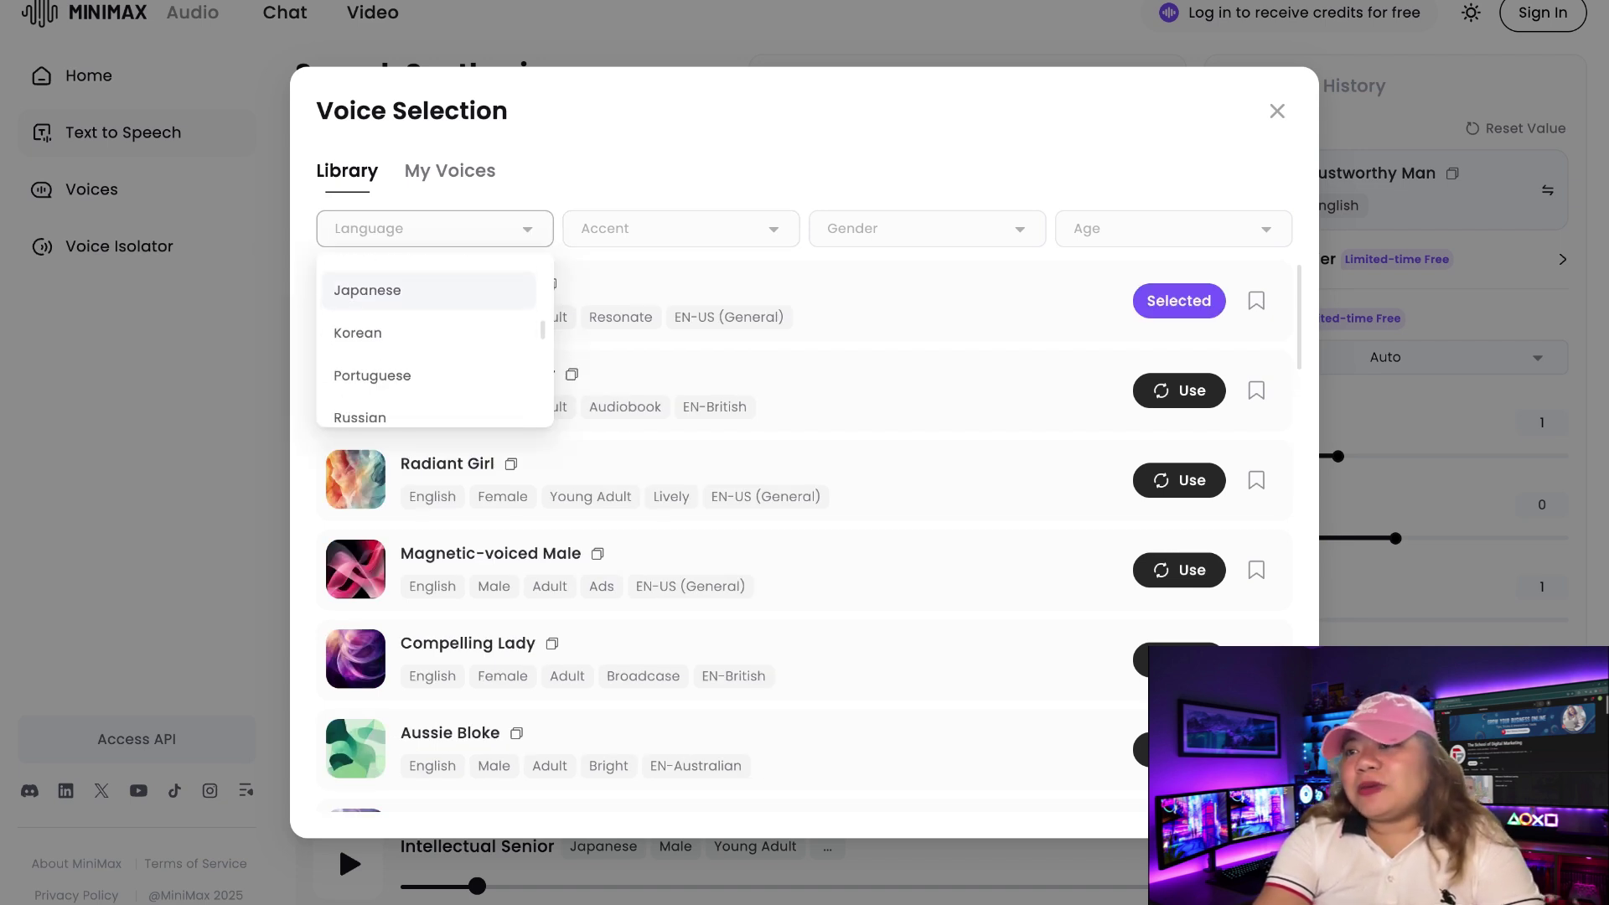
click(429, 294)
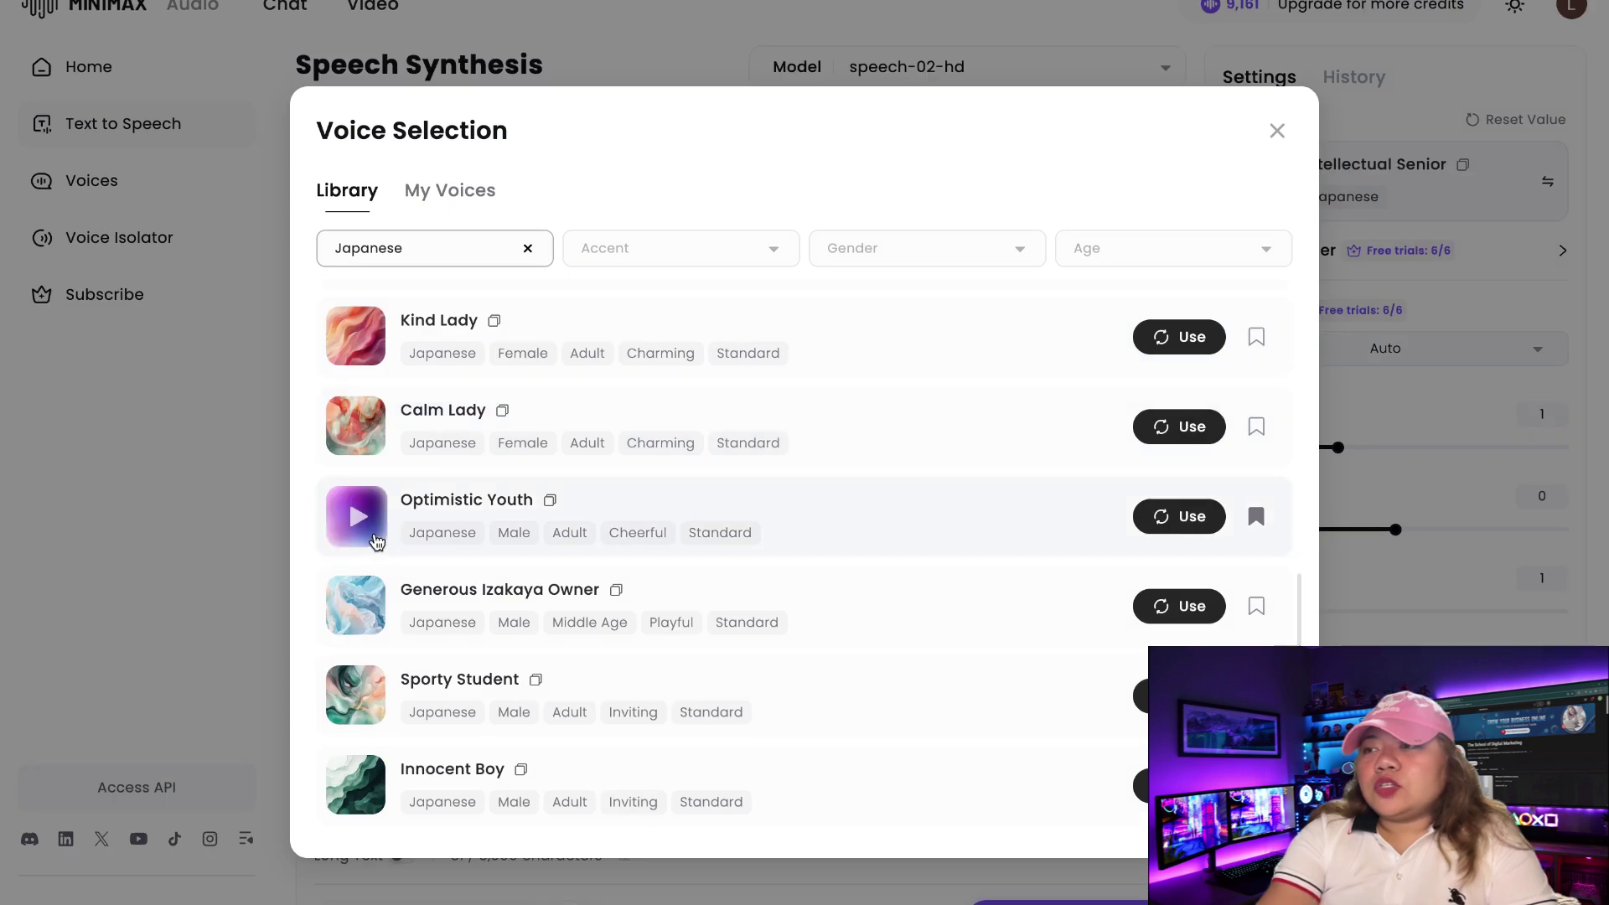
click(1163, 516)
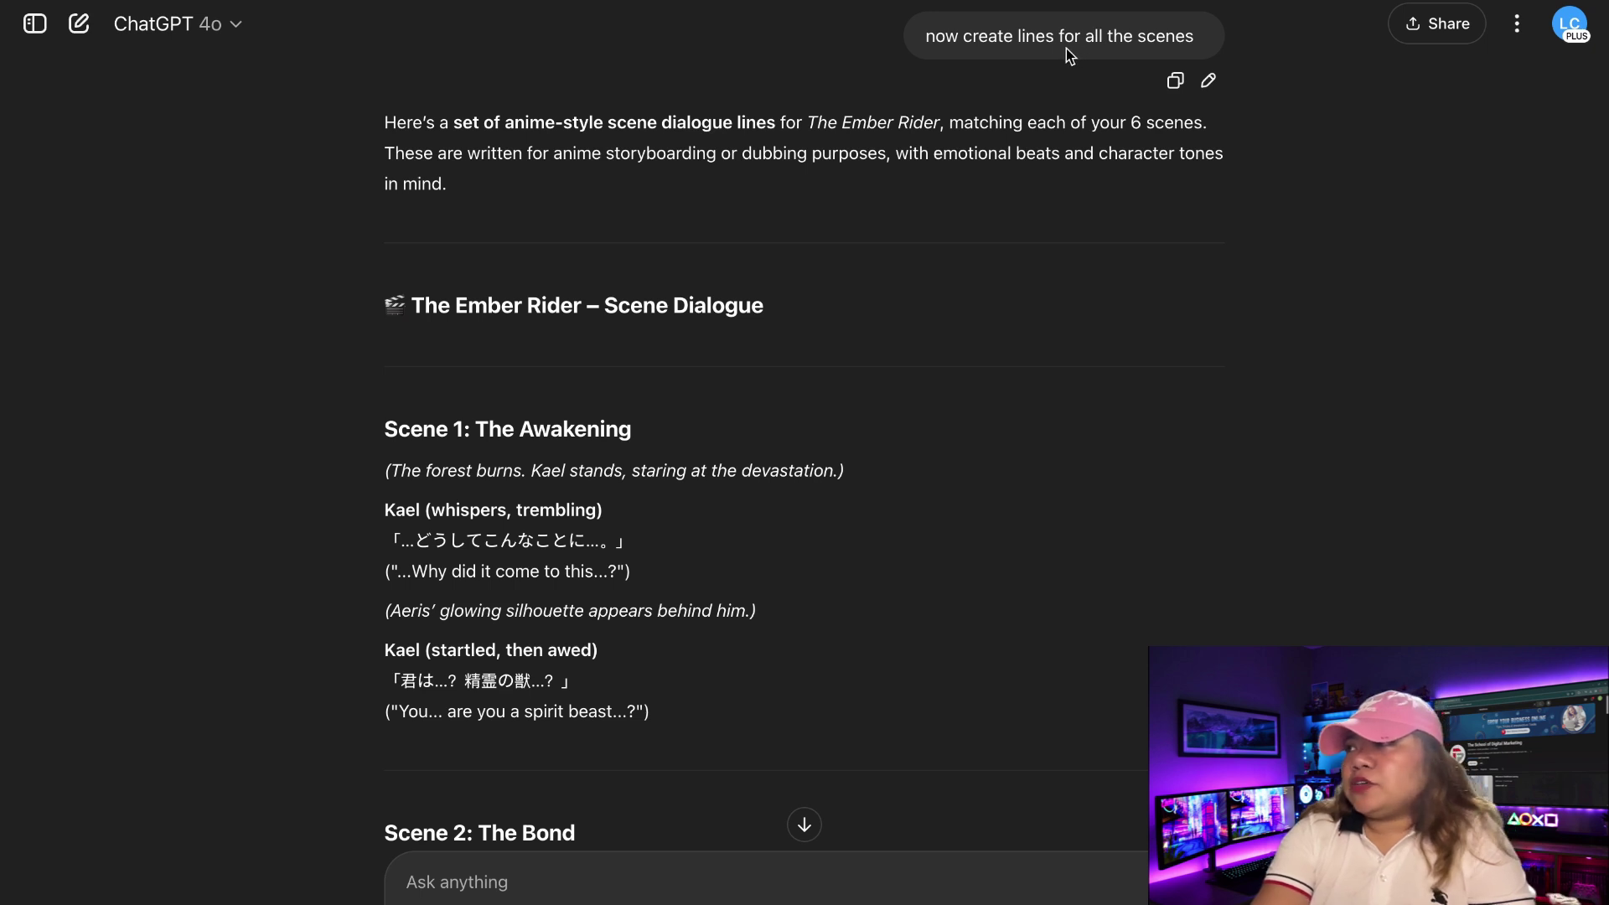
- Copy Scene 1's Japanese line 「君は…? 精霊の獣…? 」 from the scene dialogue
triple_click(1094, 38)
click(734, 117)
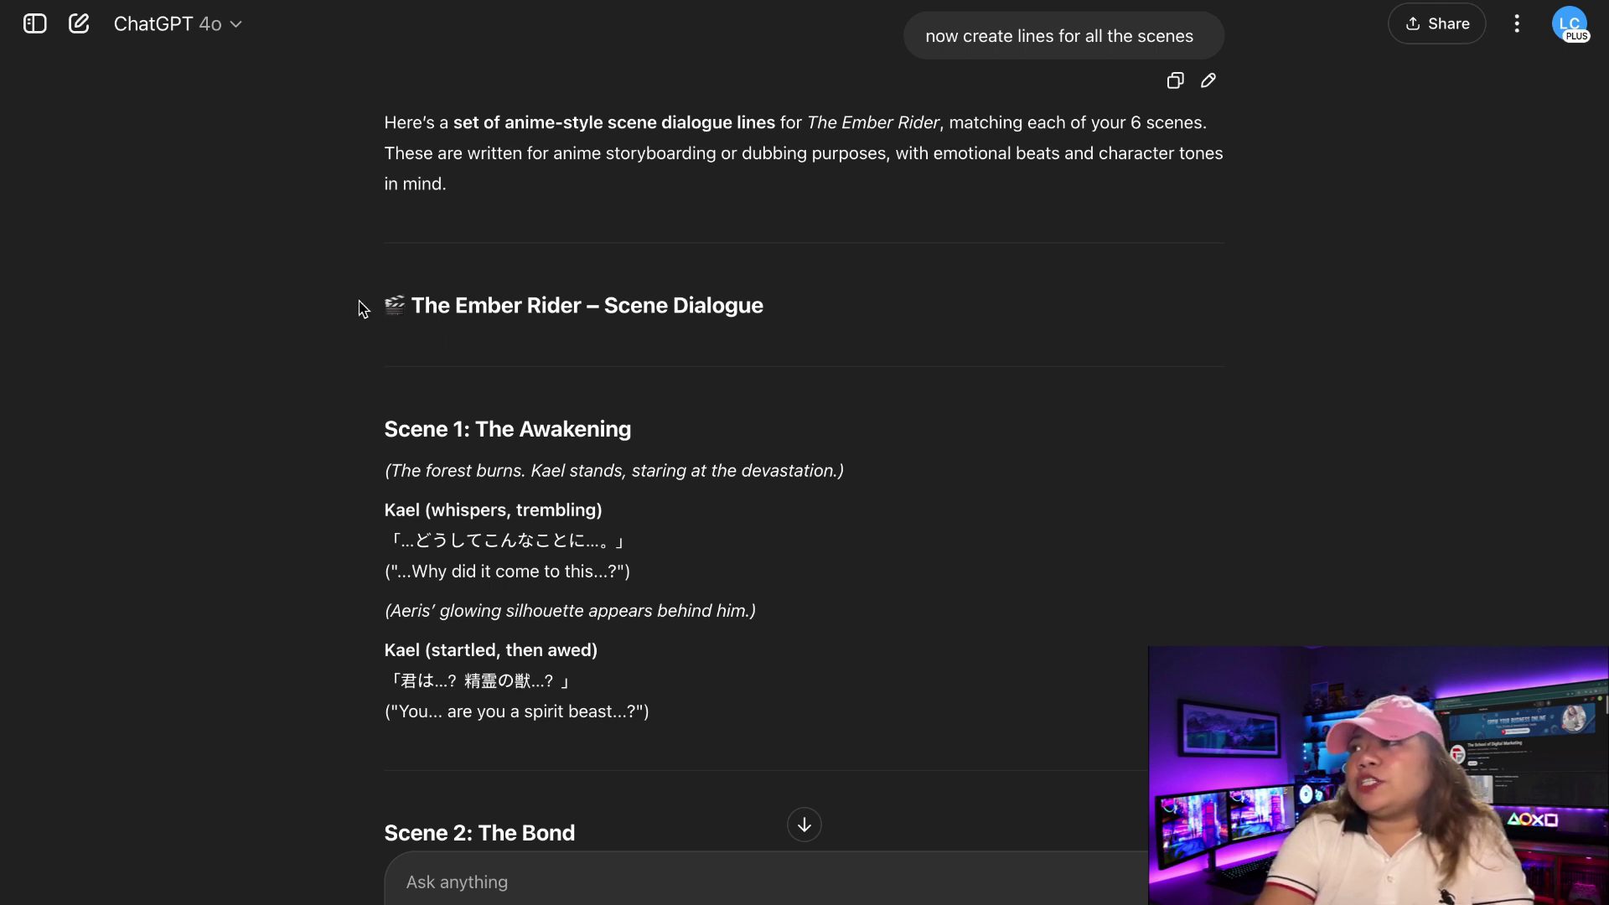
drag(362, 308, 862, 535)
click(813, 339)
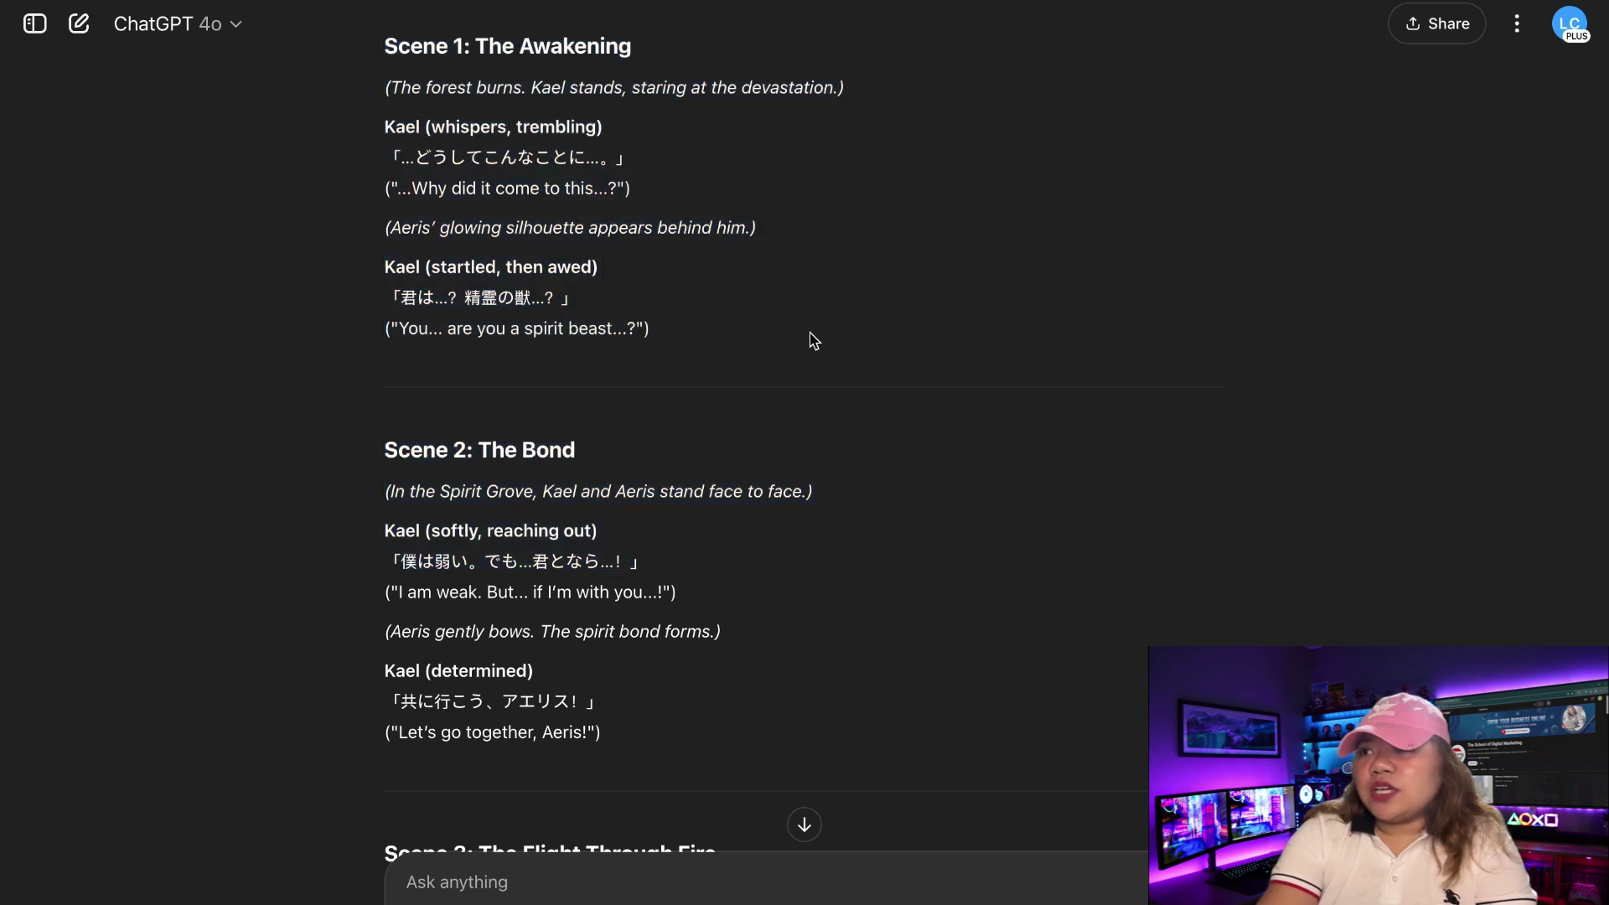
scroll(814, 339, up, 1)
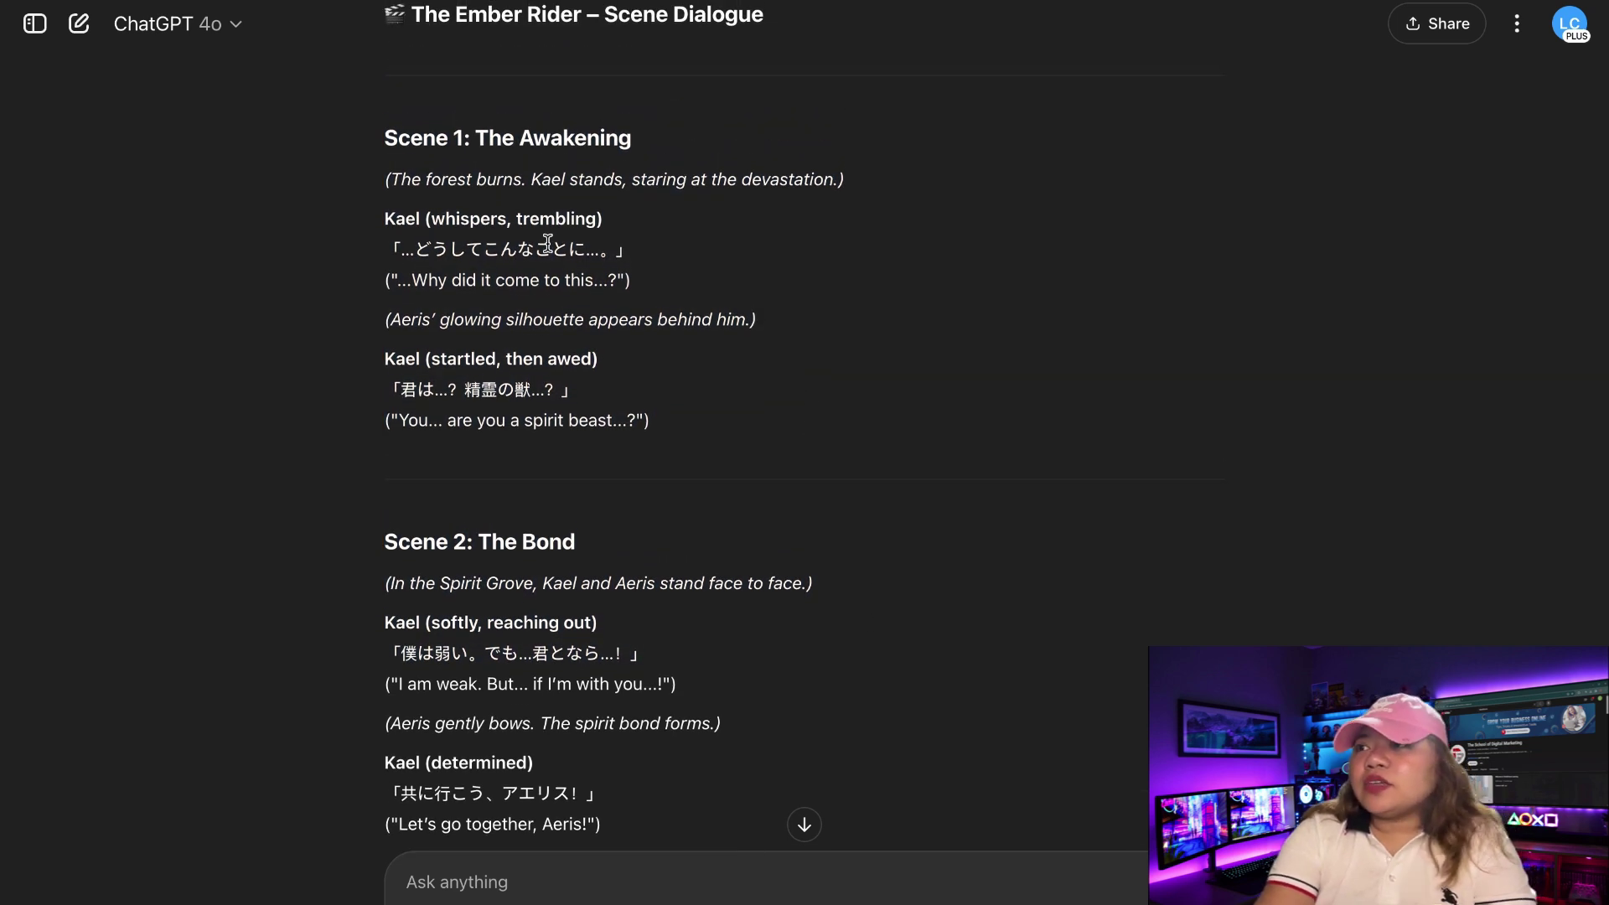
triple_click(515, 244)
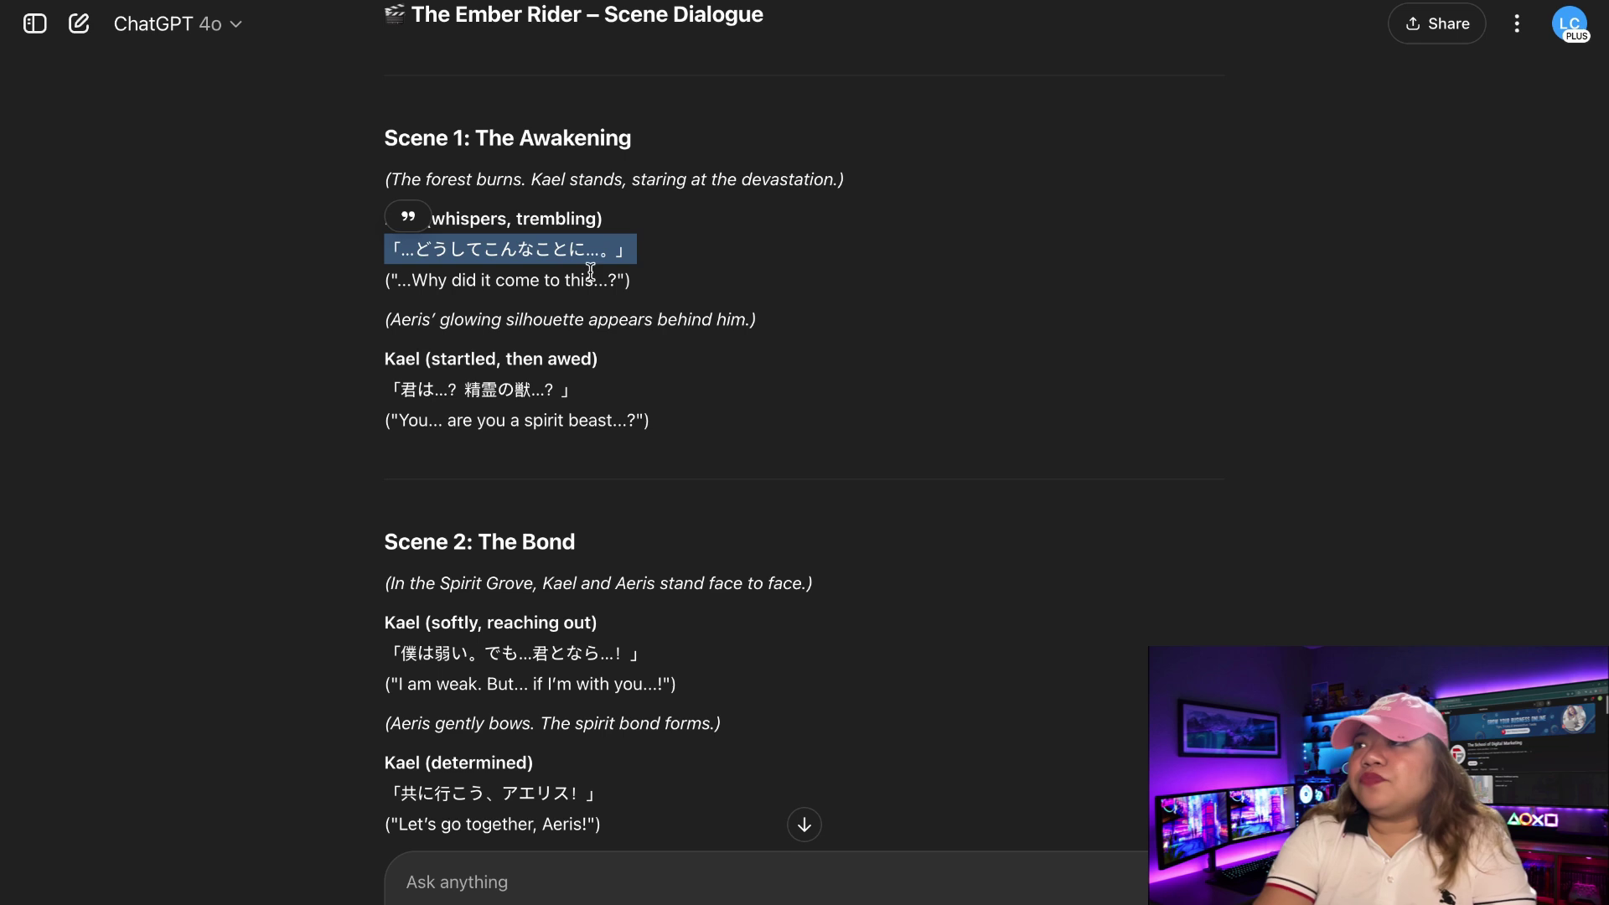
triple_click(523, 387)
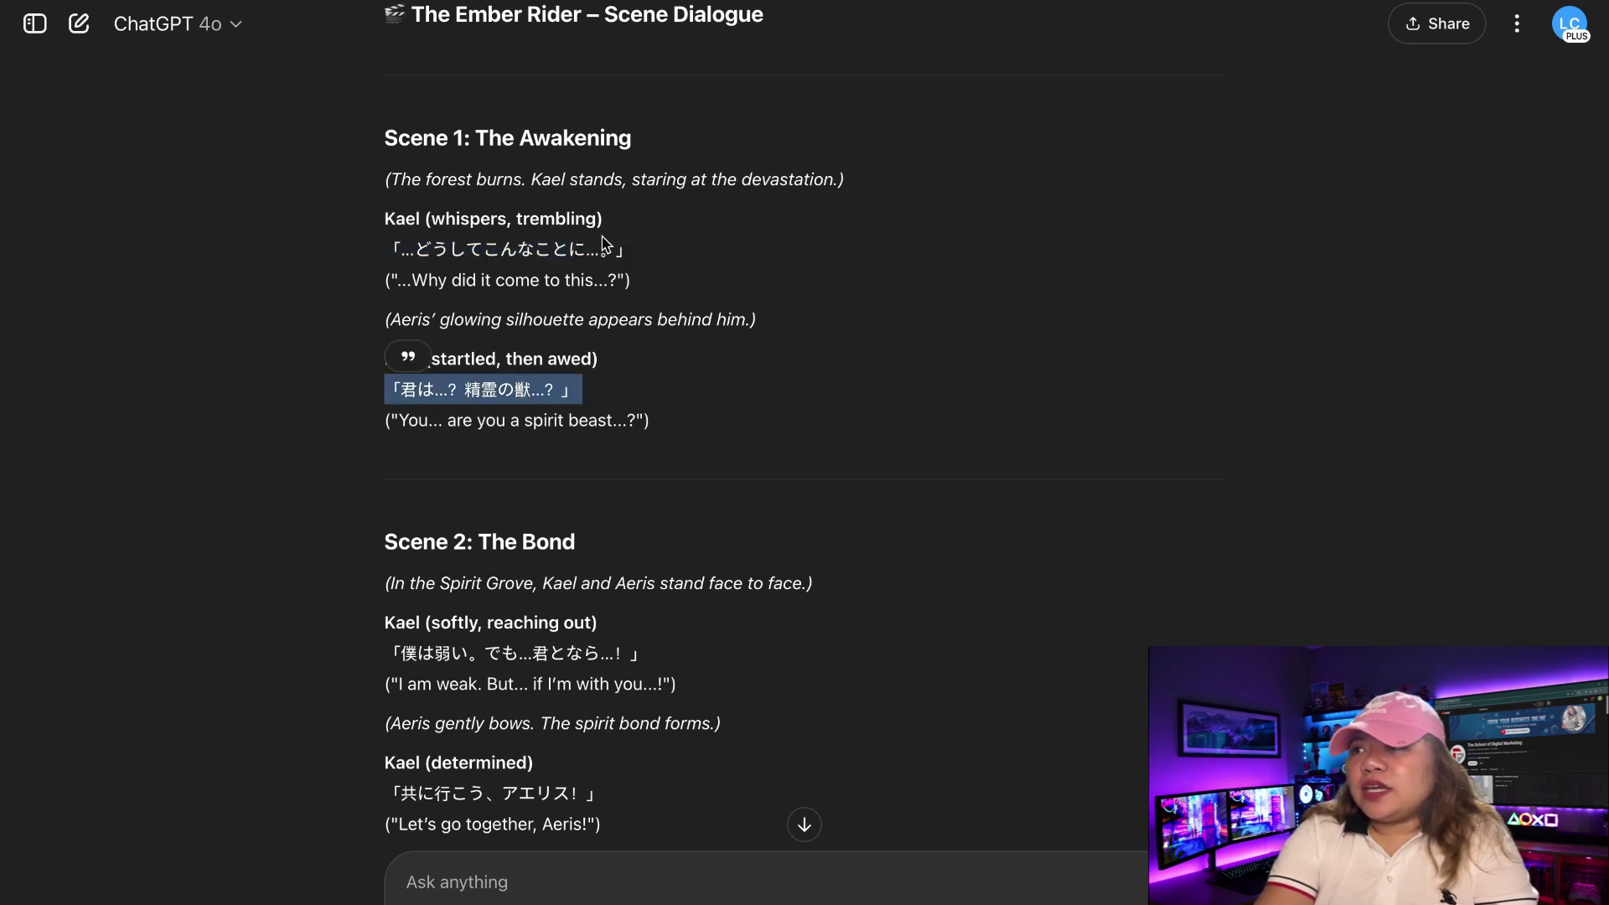
key(ctrl+a)
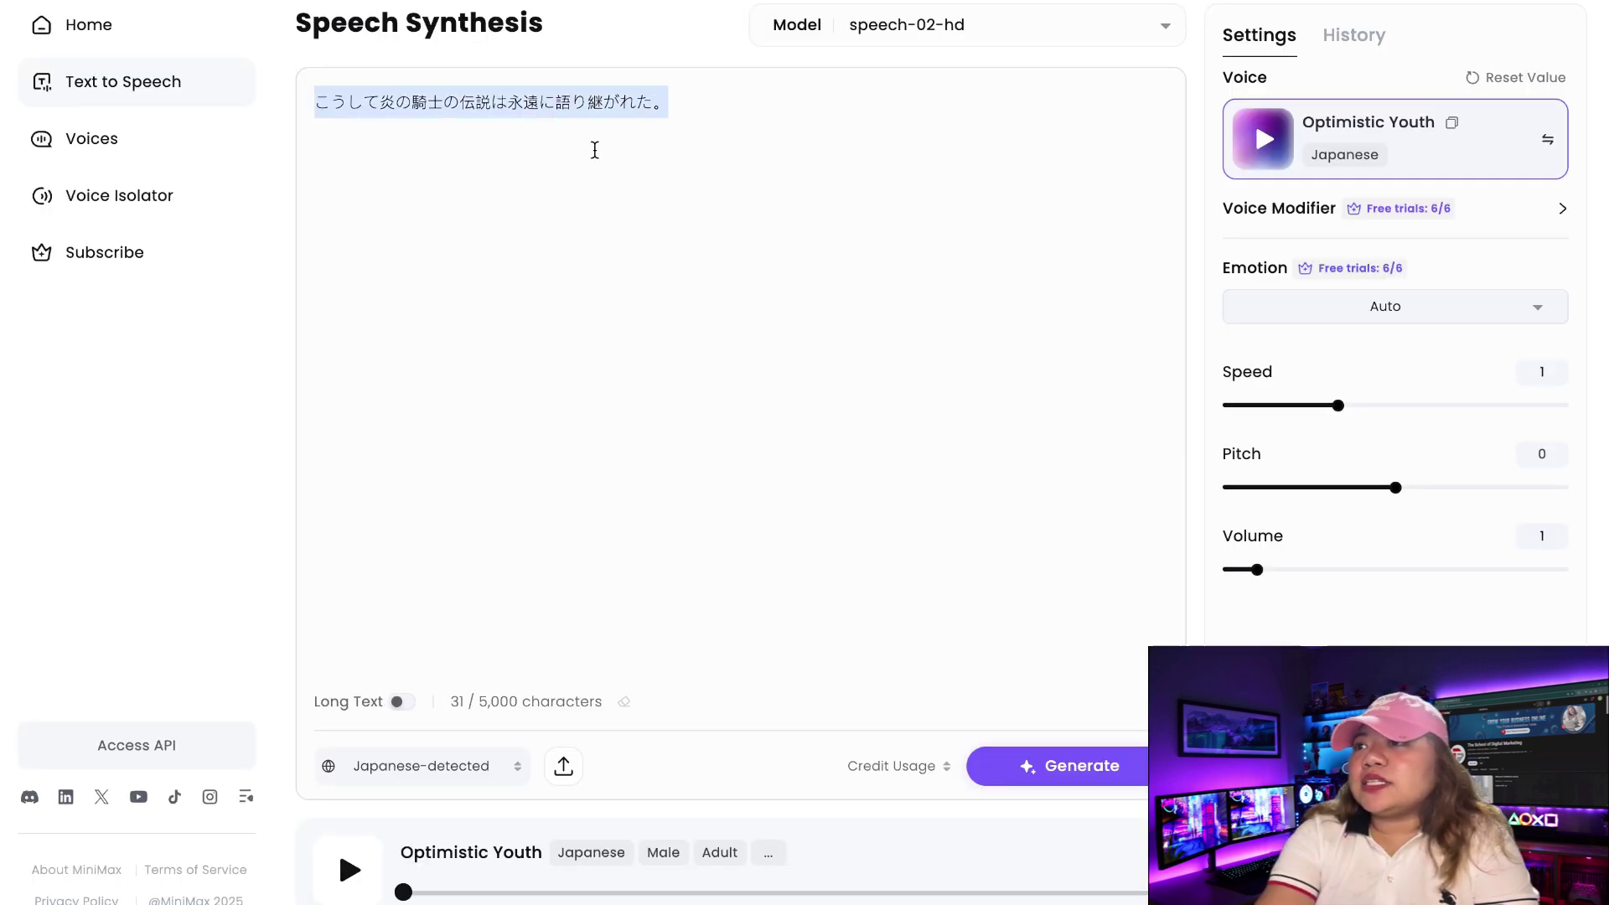
- Generate Optimistic Youth speech for 'こうして炎の騎士の伝説は永遠に語り継がれた。'
click(625, 150)
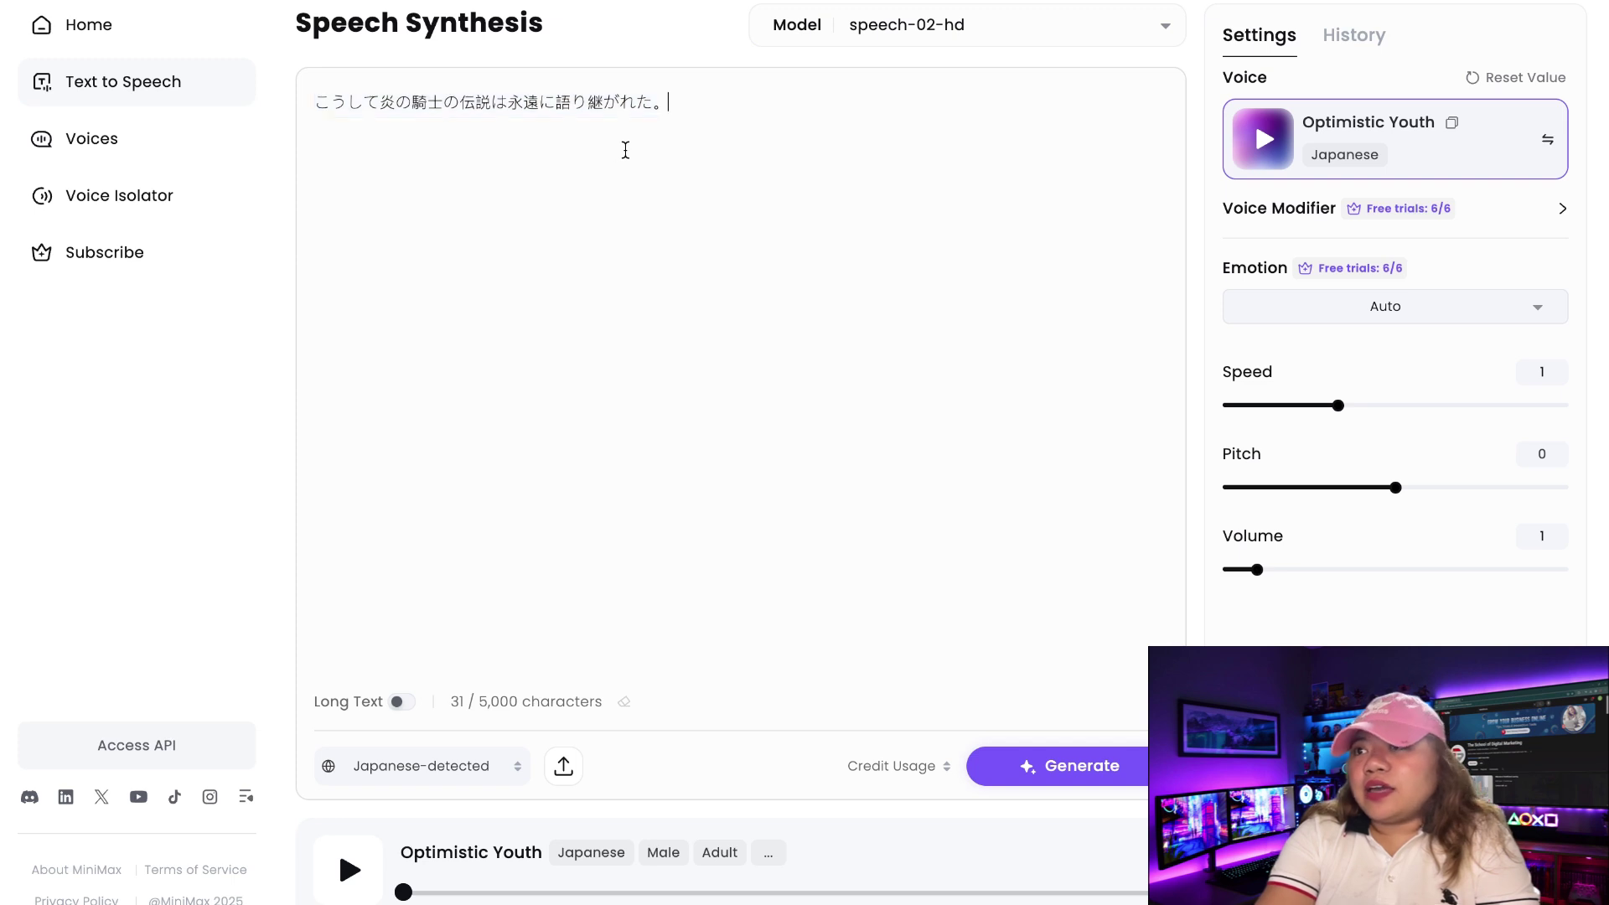
click(1079, 775)
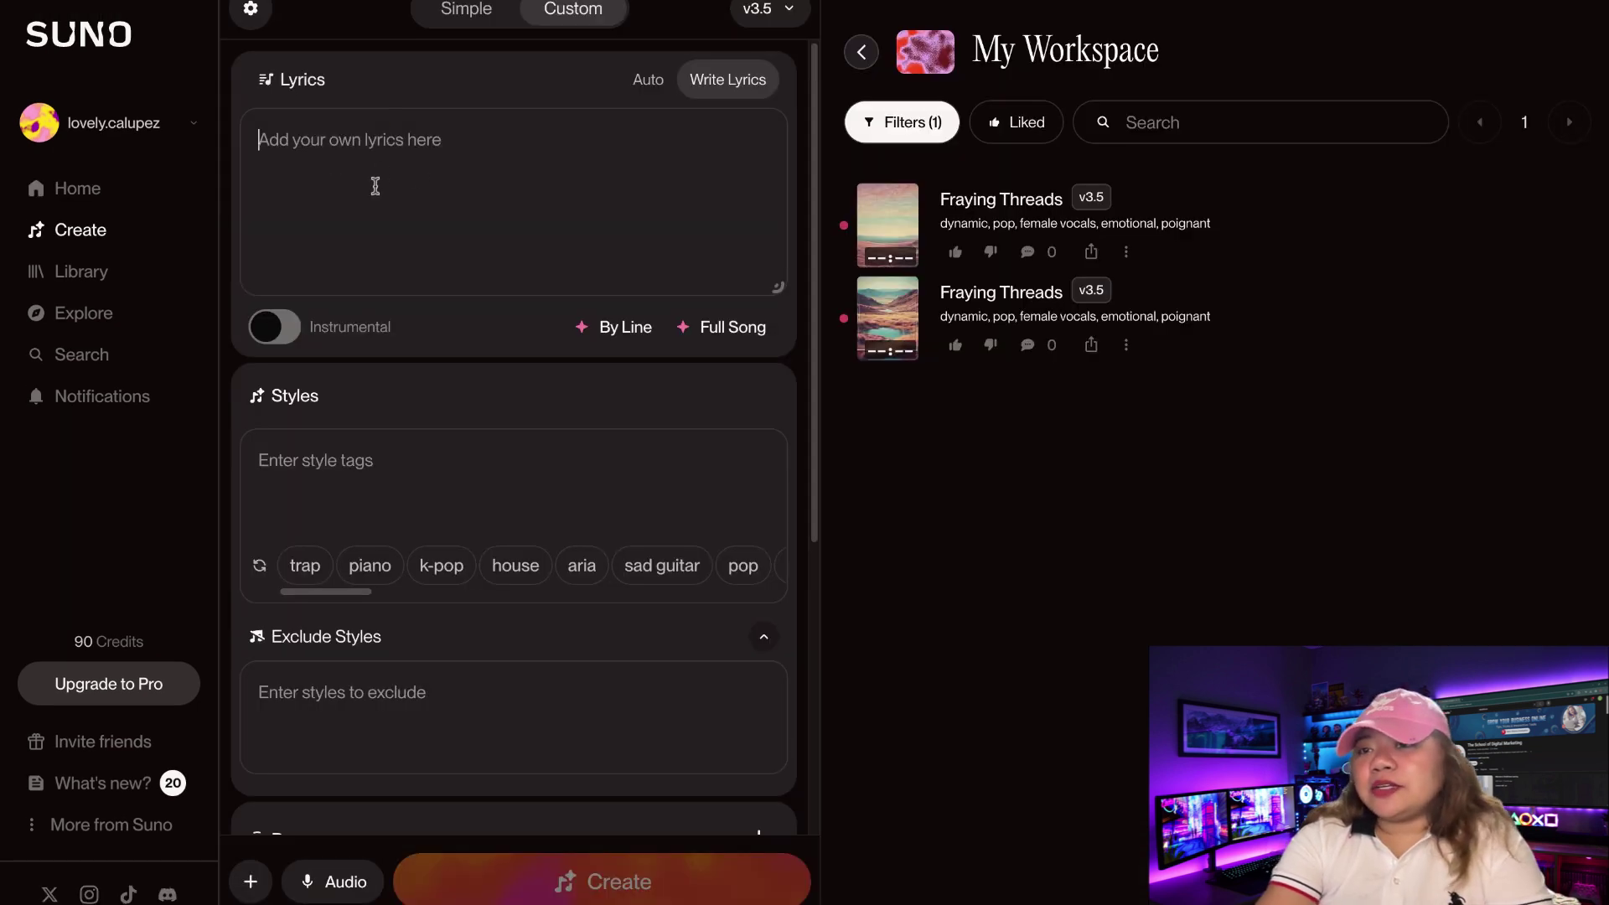
- Paste the Japanese lyrics, set style to anime, and play the 2:19 version of 炎の風に乗って
key(ctrl+v)
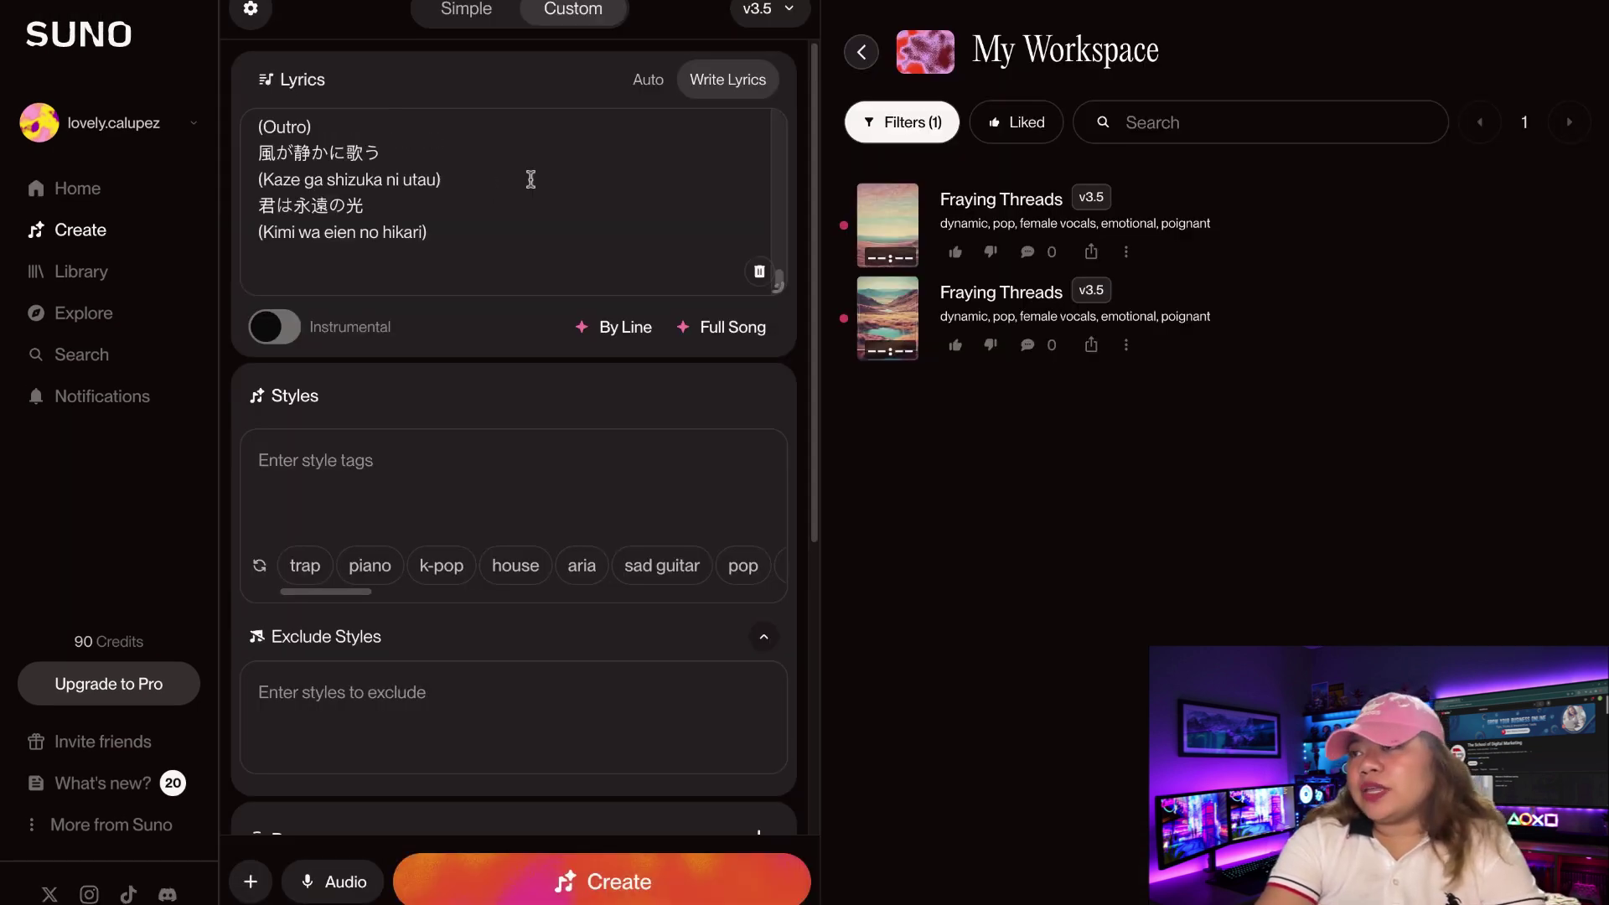
scroll(531, 179, up, 10)
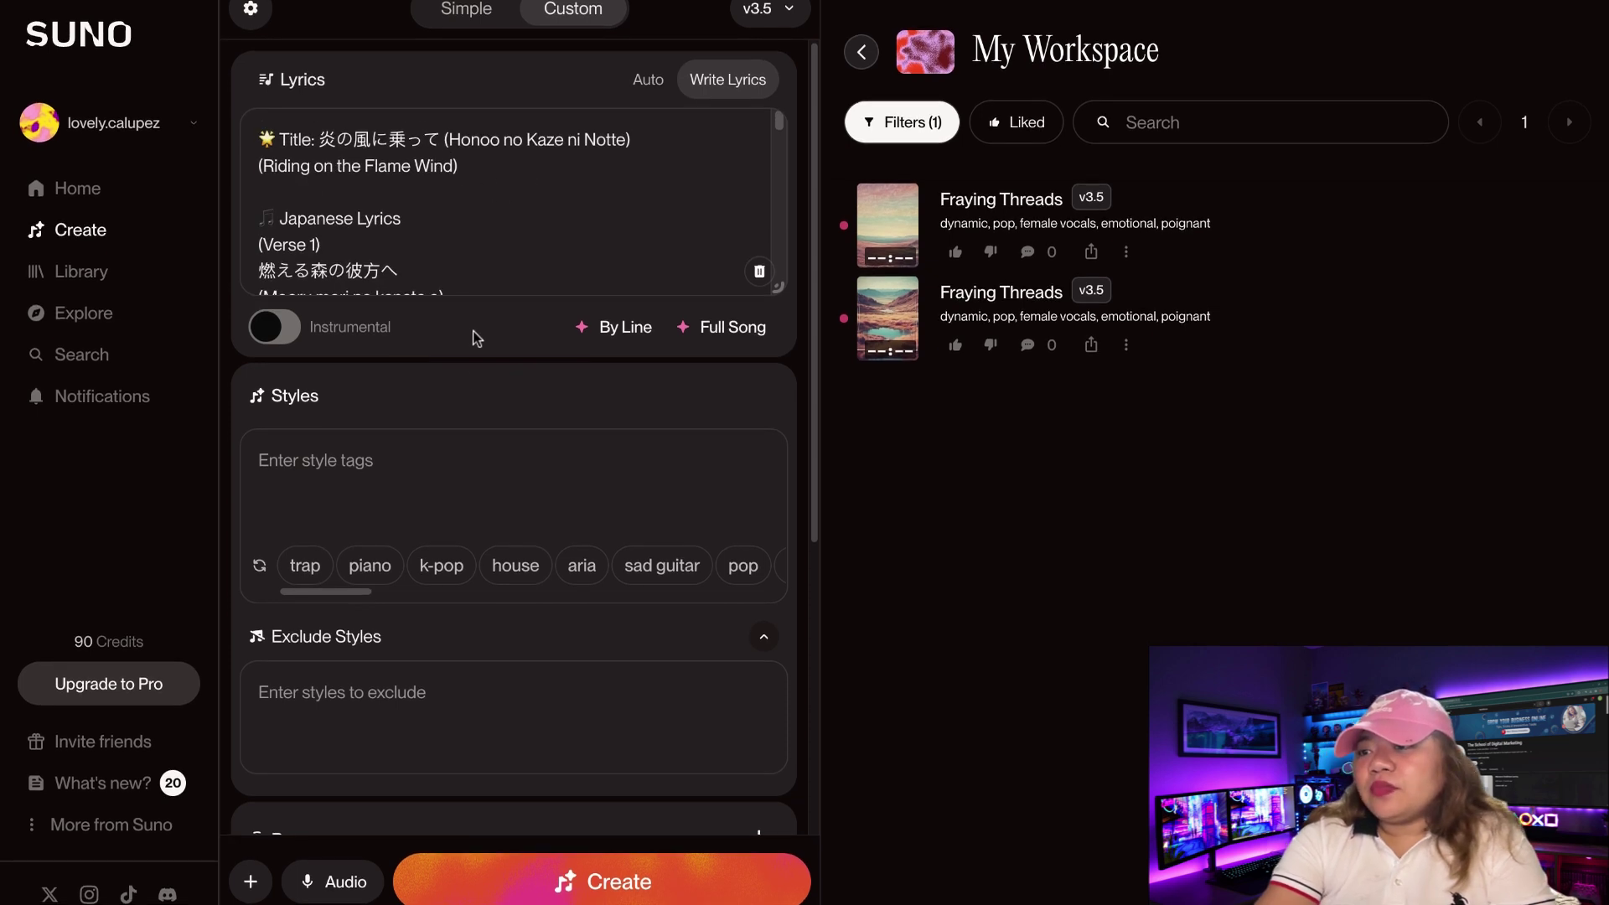
click(387, 465)
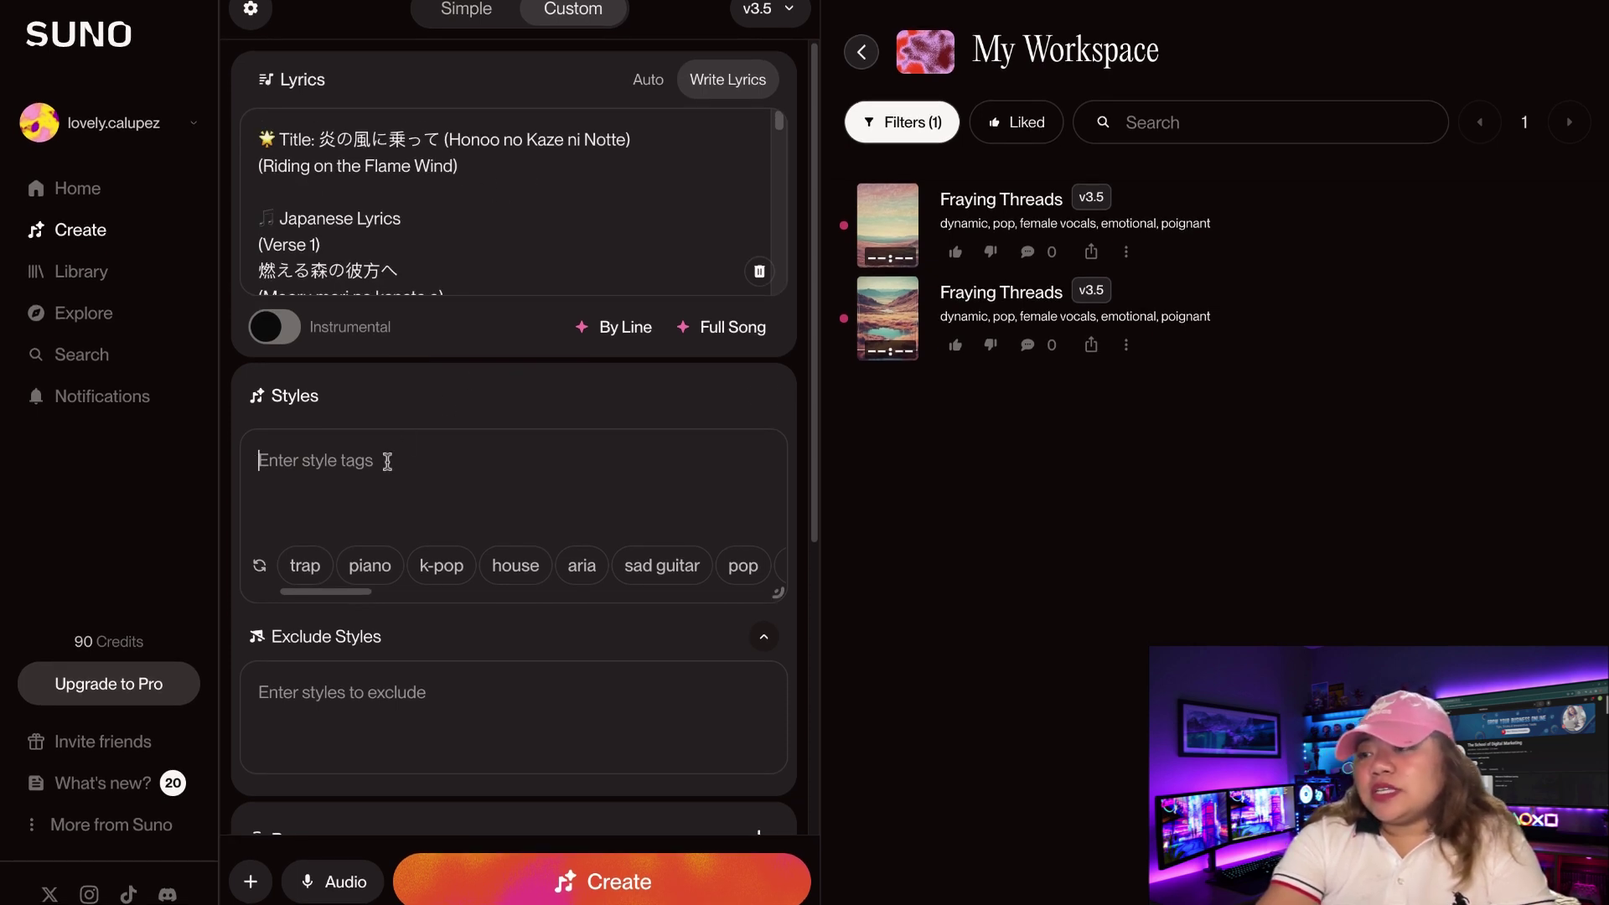
text(anime)
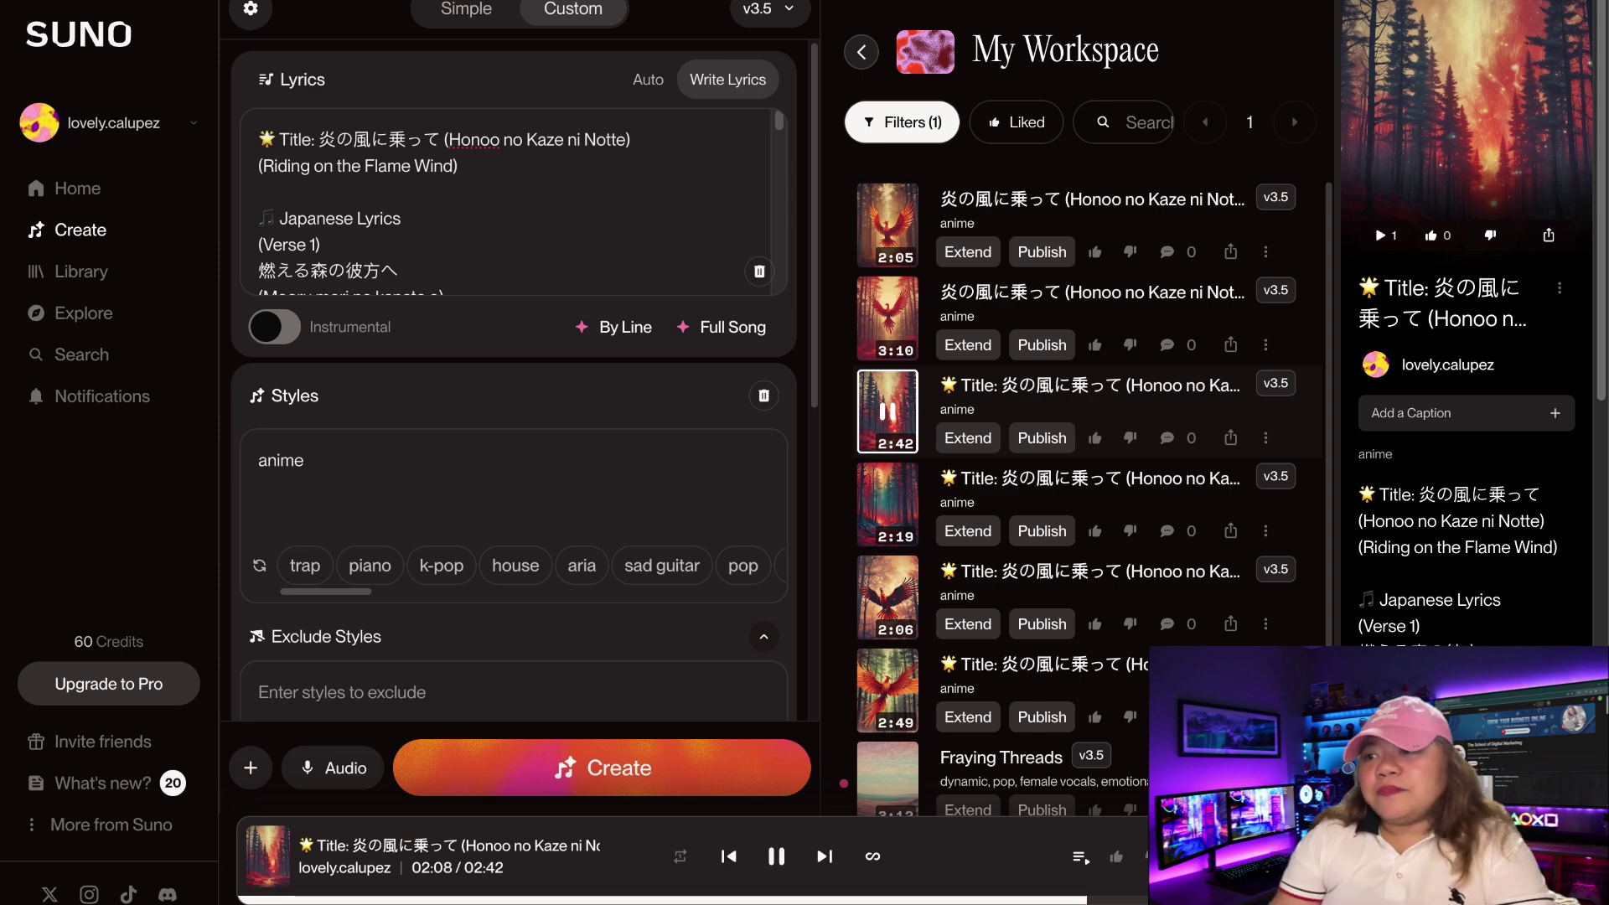
click(909, 513)
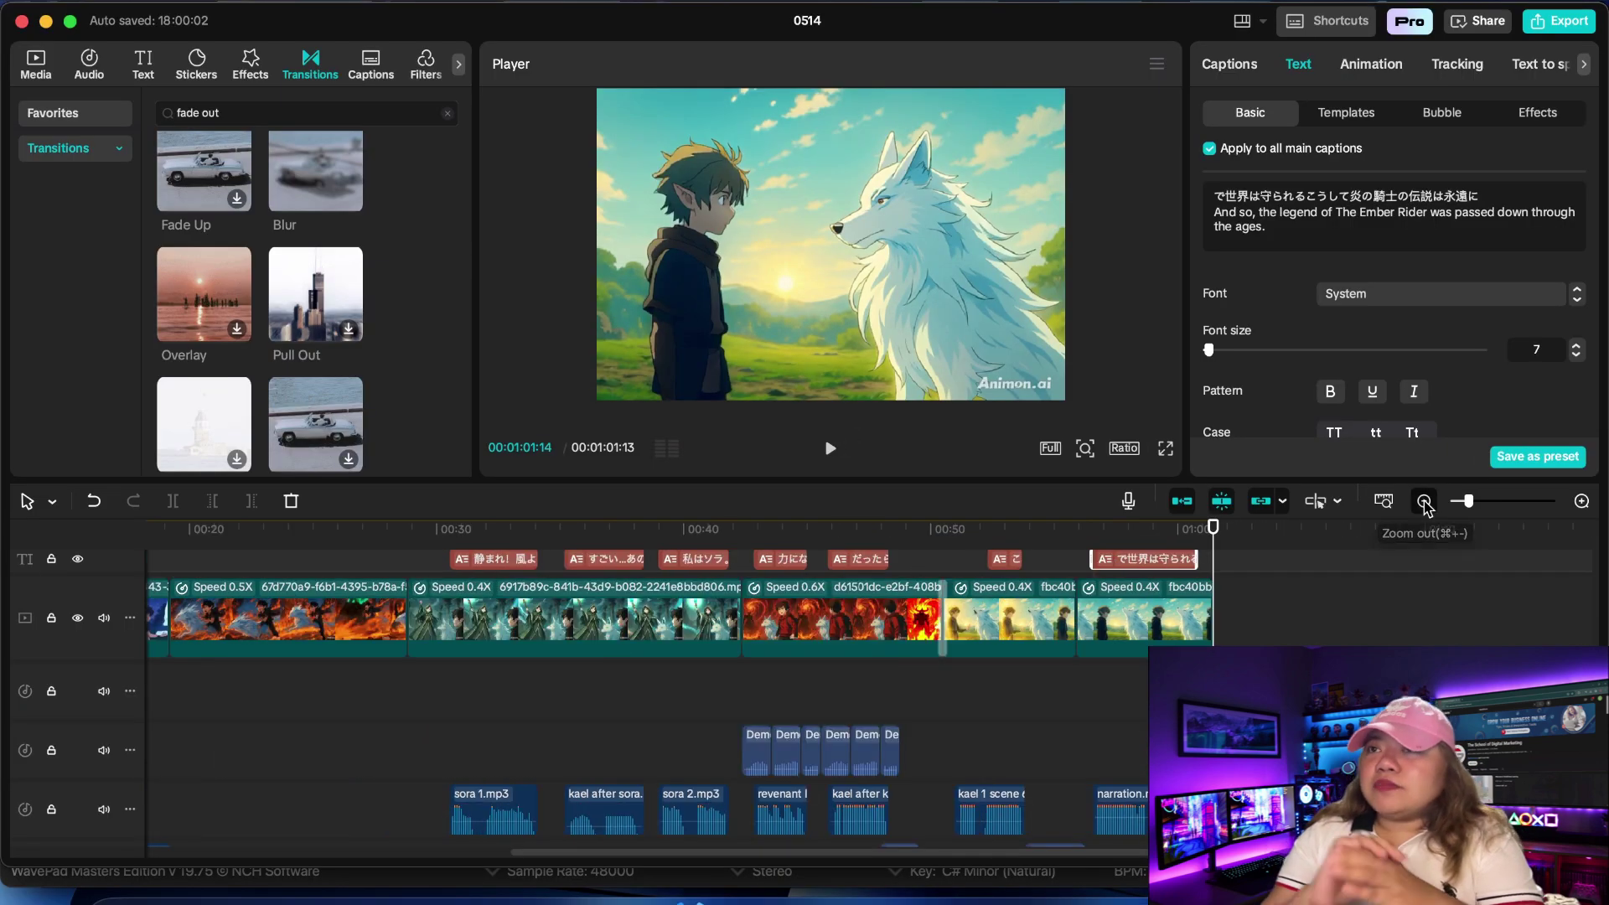
click(1424, 501)
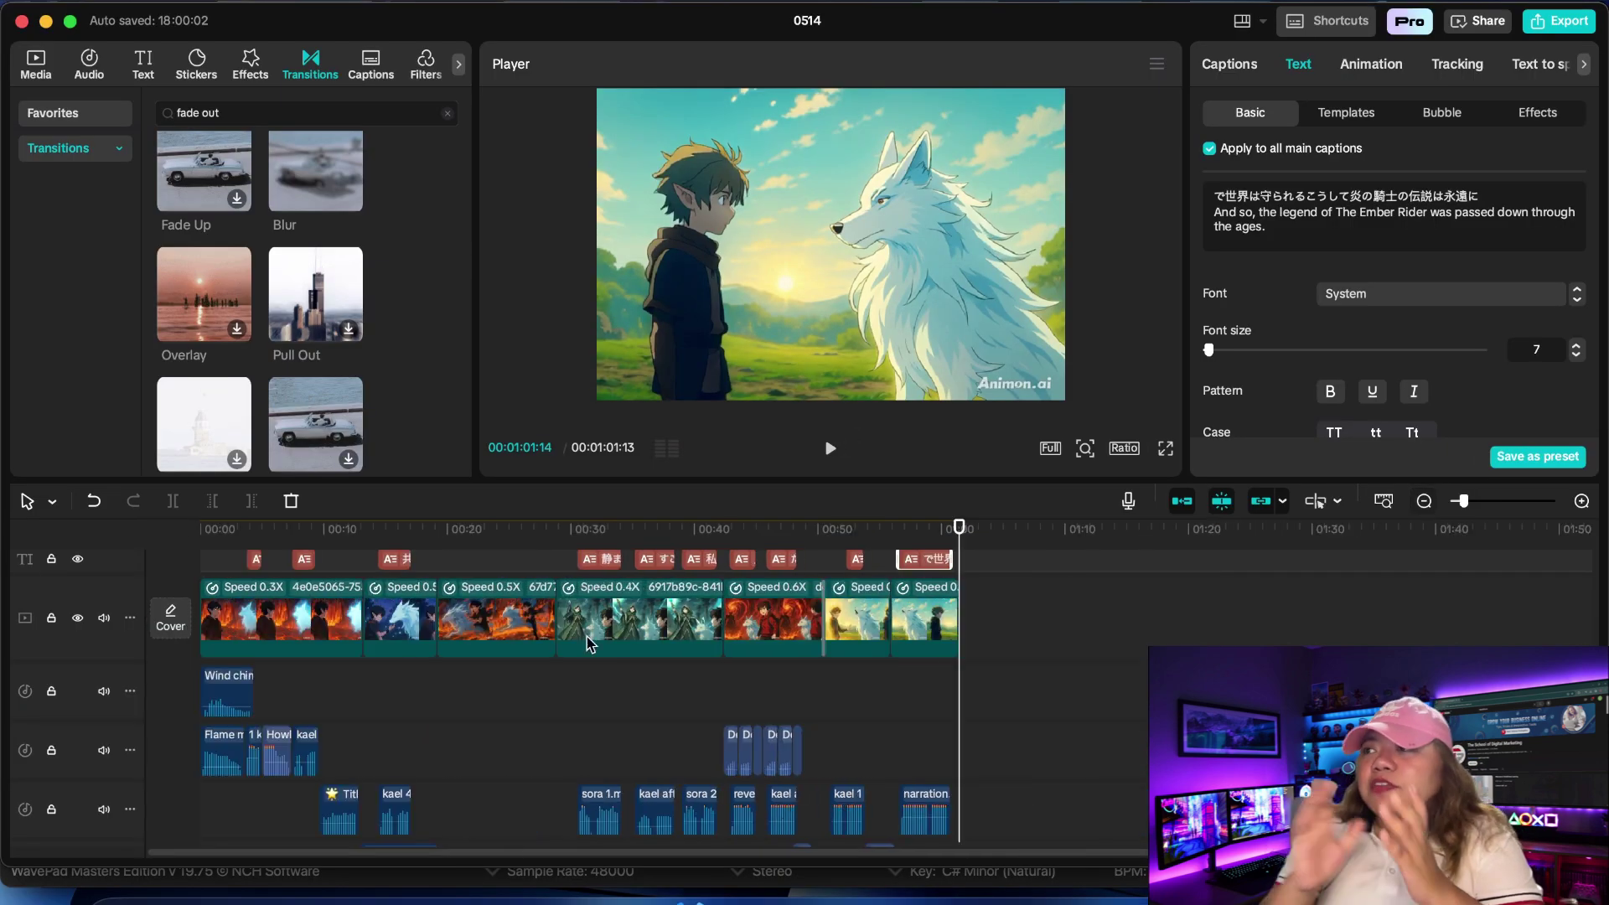
click(226, 559)
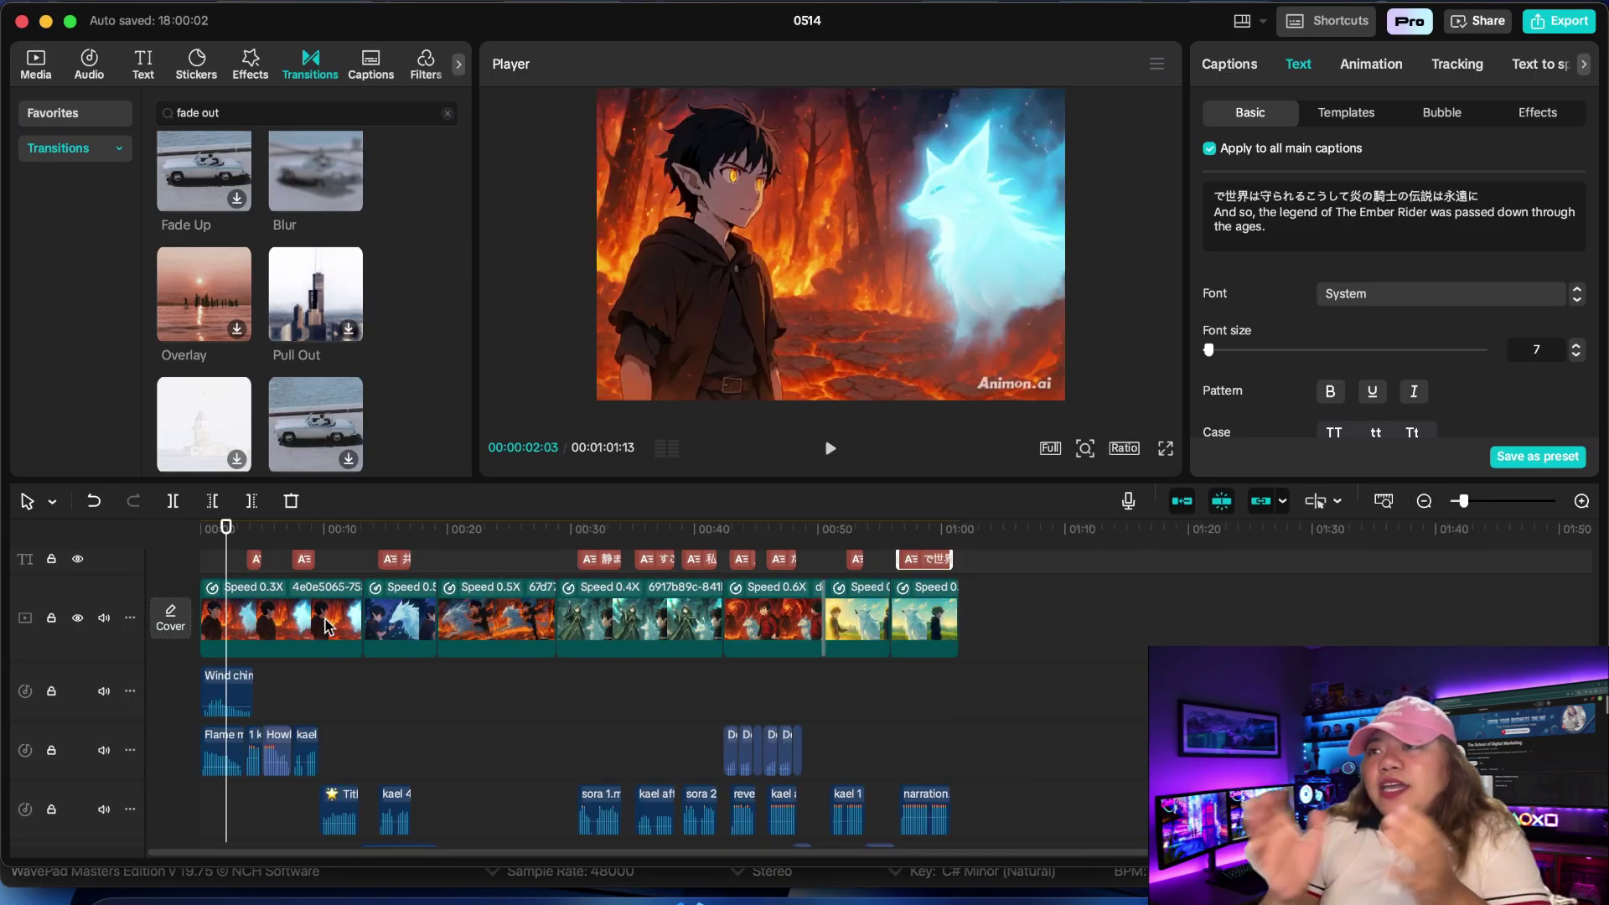
scroll(334, 635, up, 3)
scroll(334, 634, down, 3)
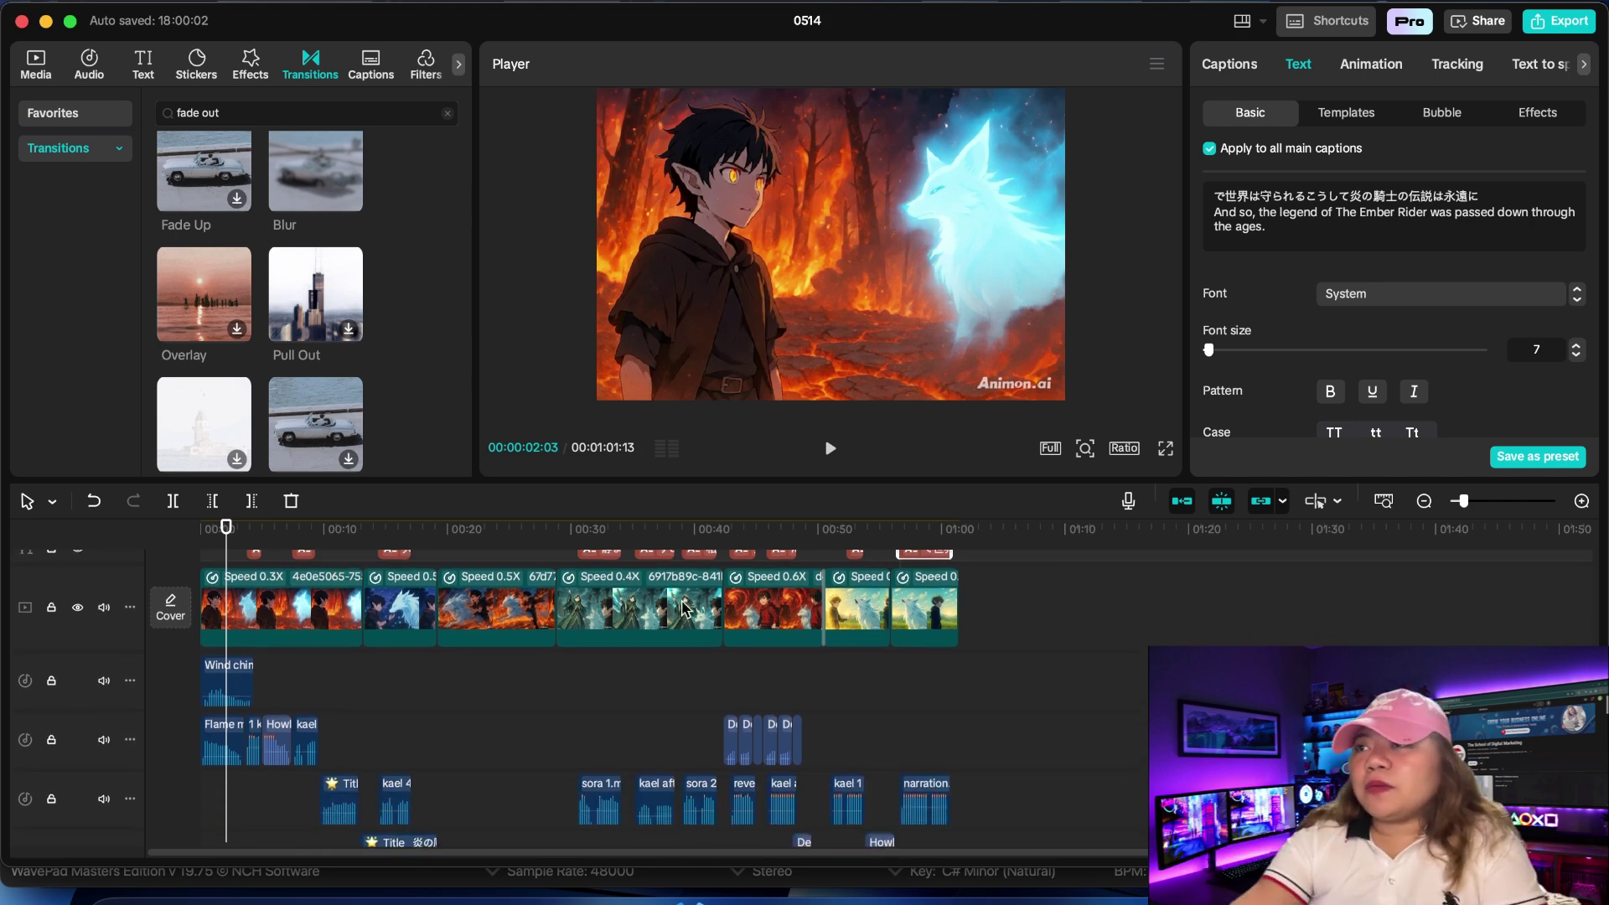
click(1582, 501)
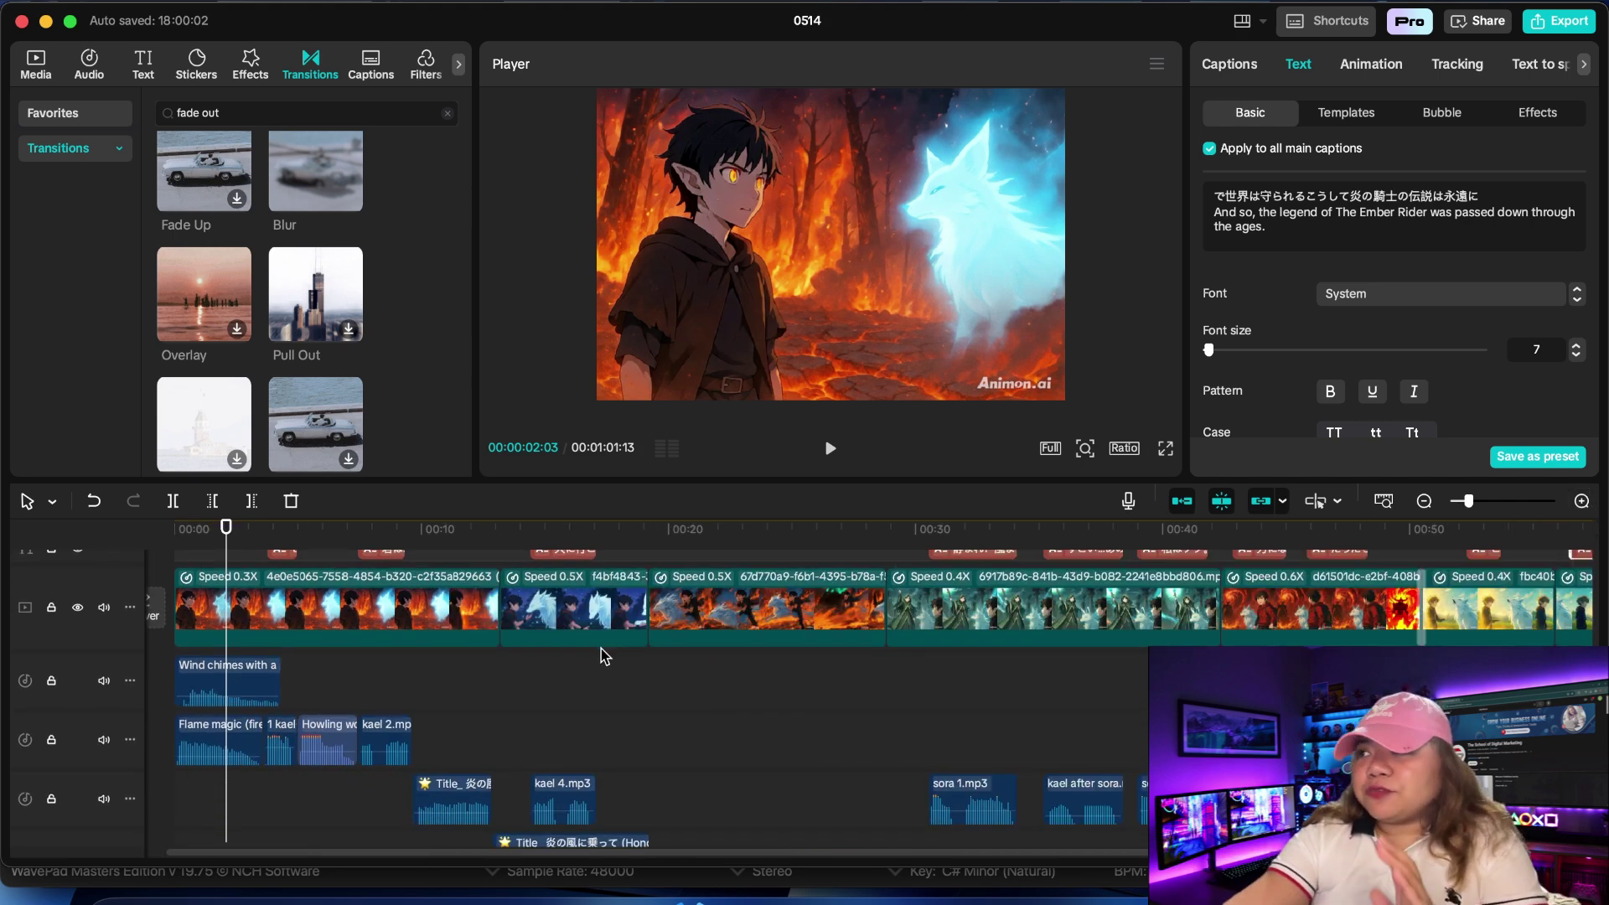
scroll(350, 677, up, 3)
scroll(349, 677, up, 2)
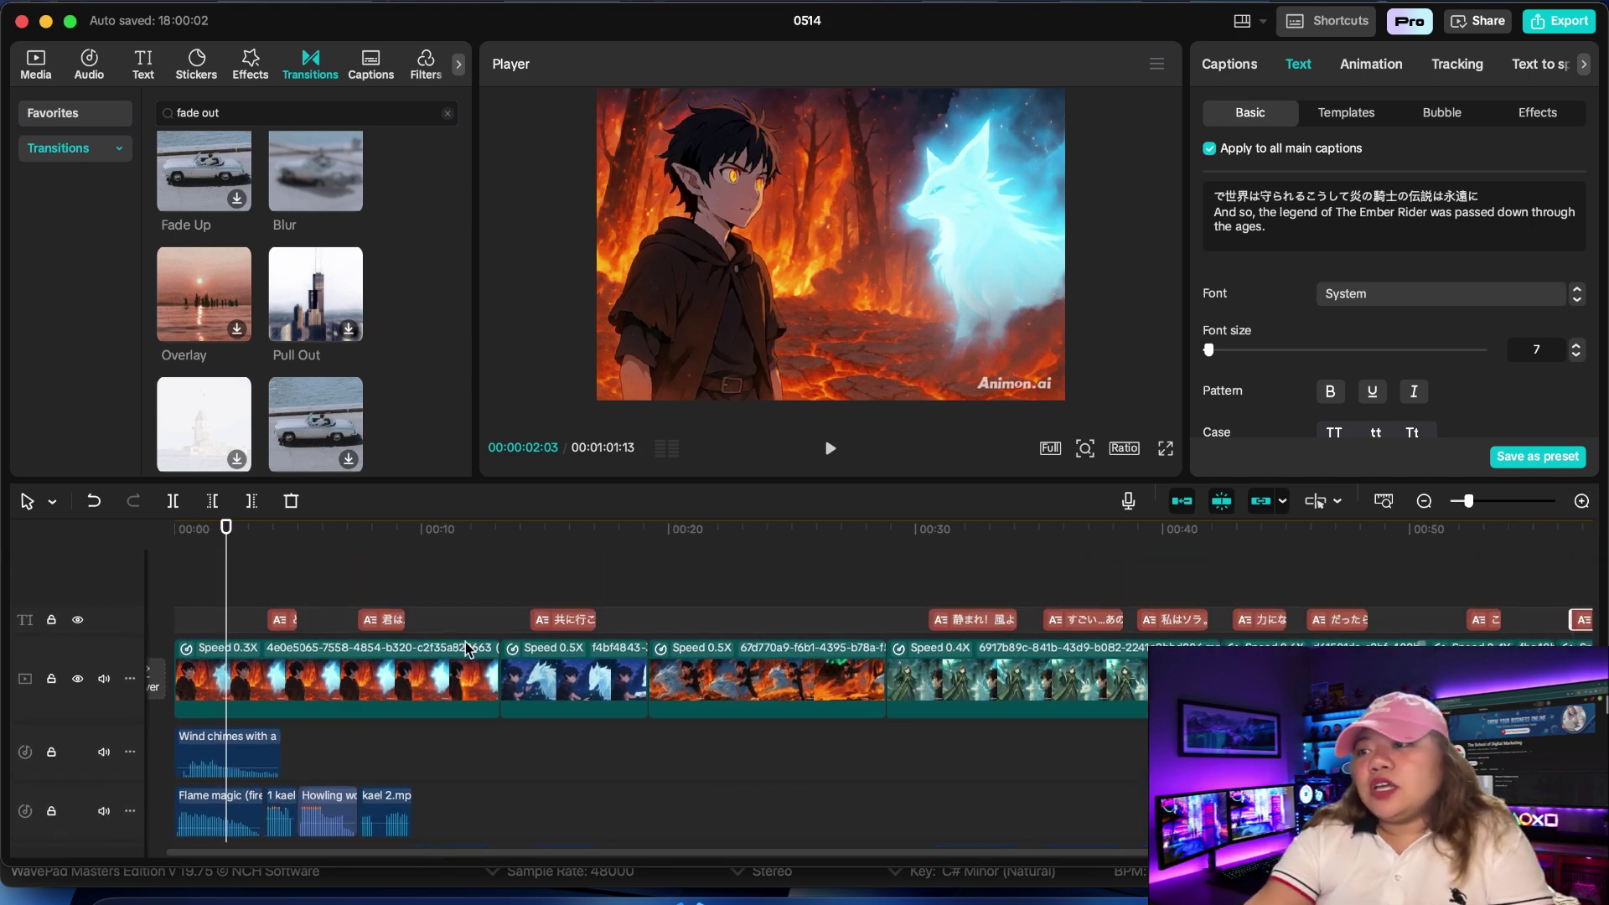
click(196, 579)
click(222, 735)
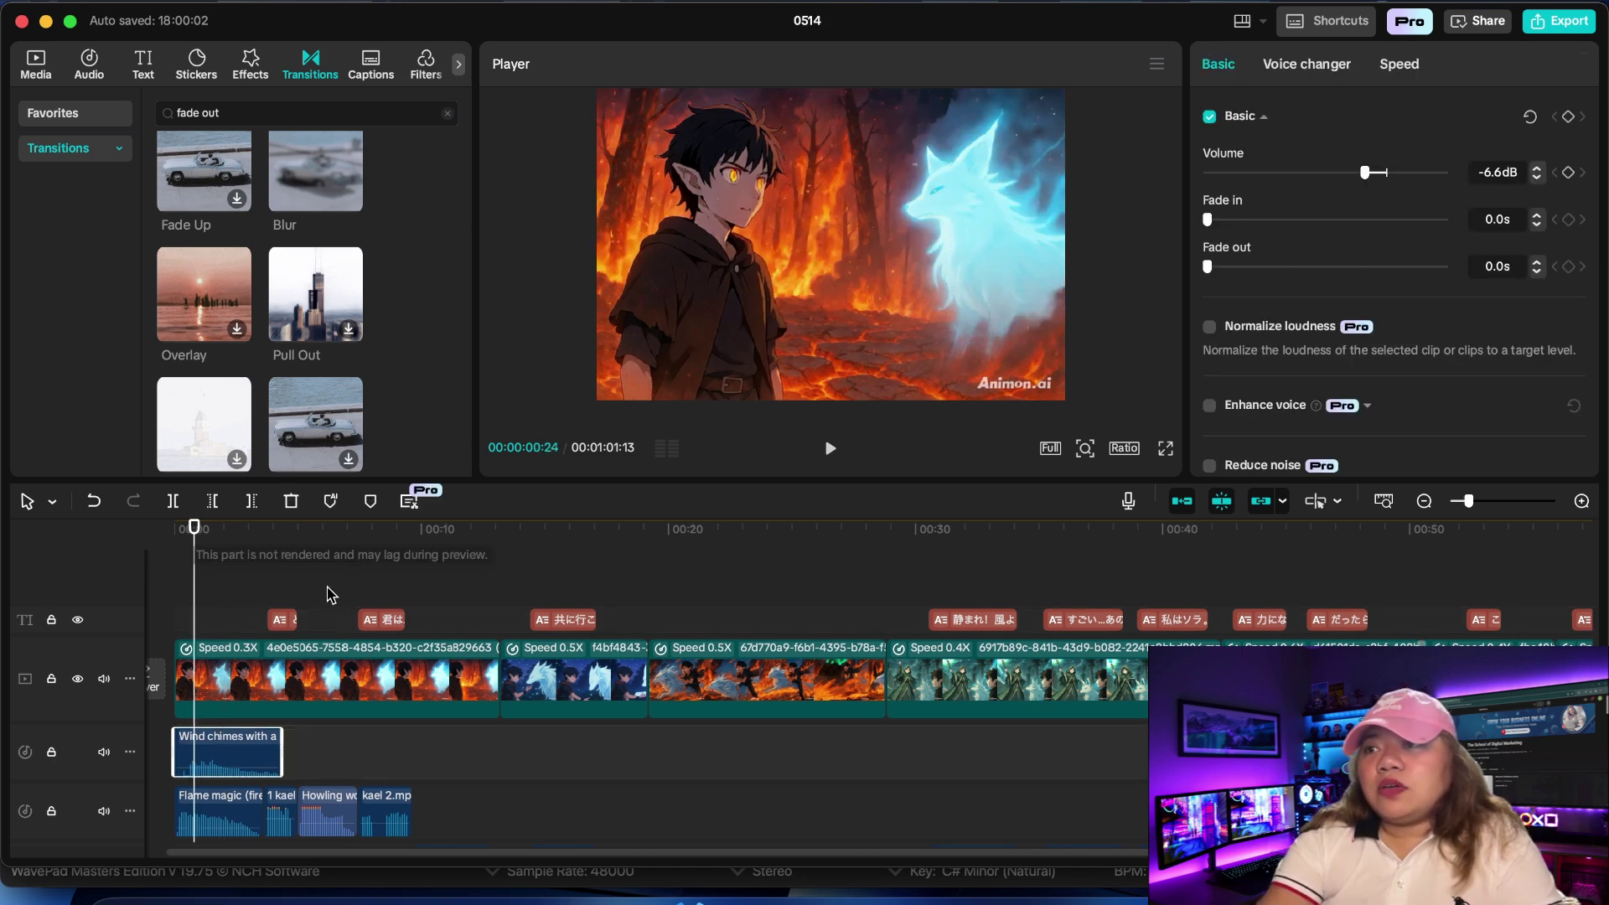
click(233, 584)
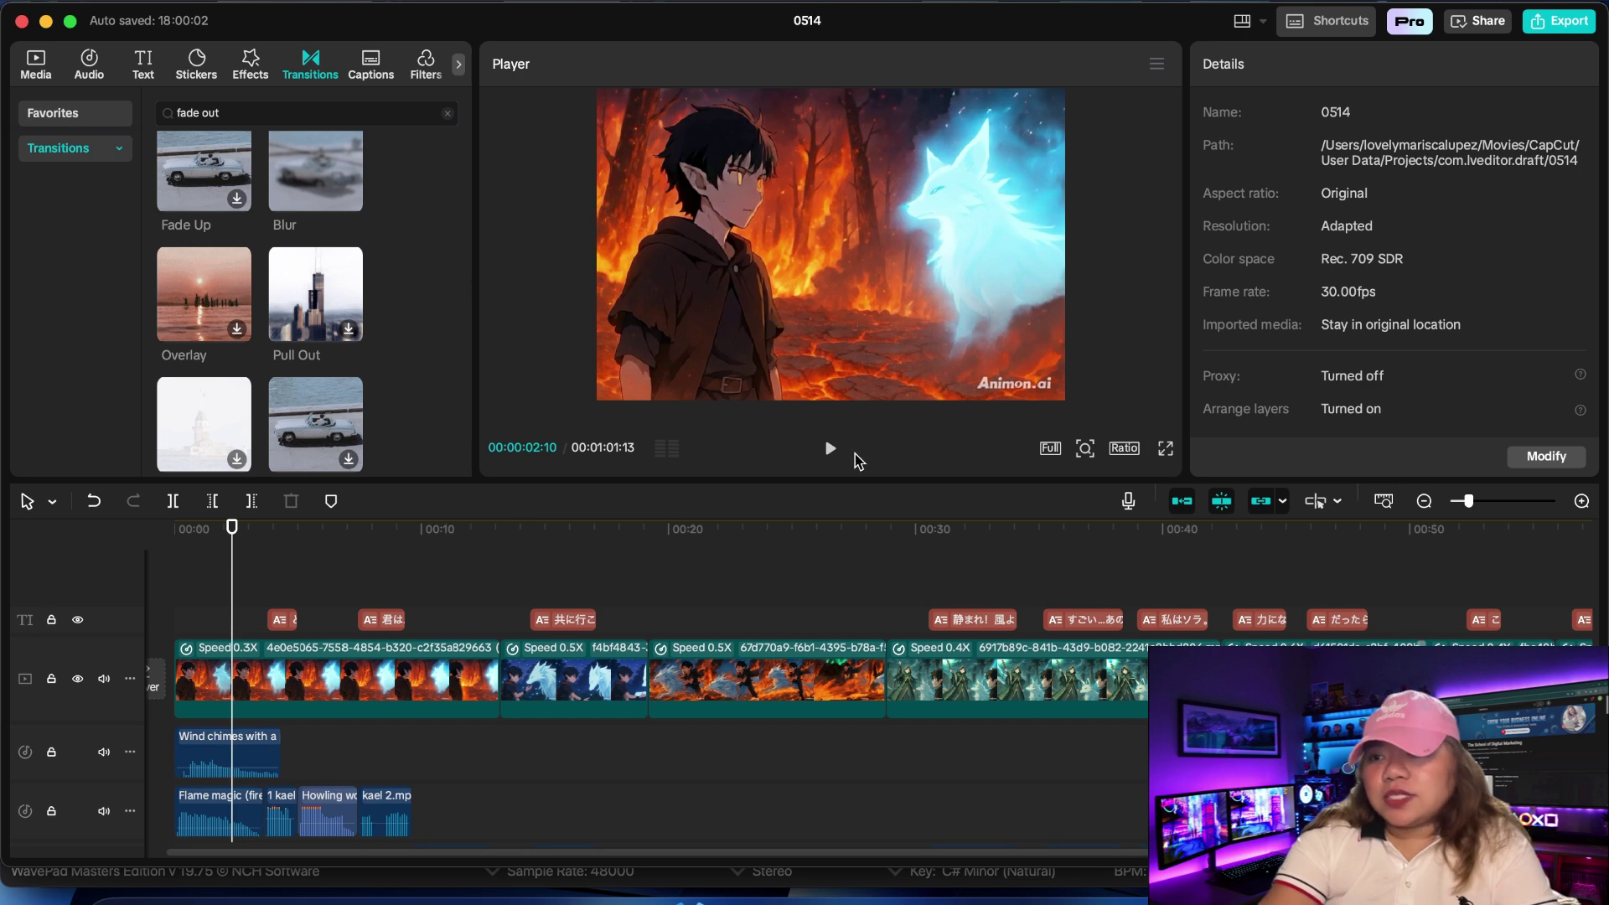
scroll(335, 670, down, 2)
click(182, 530)
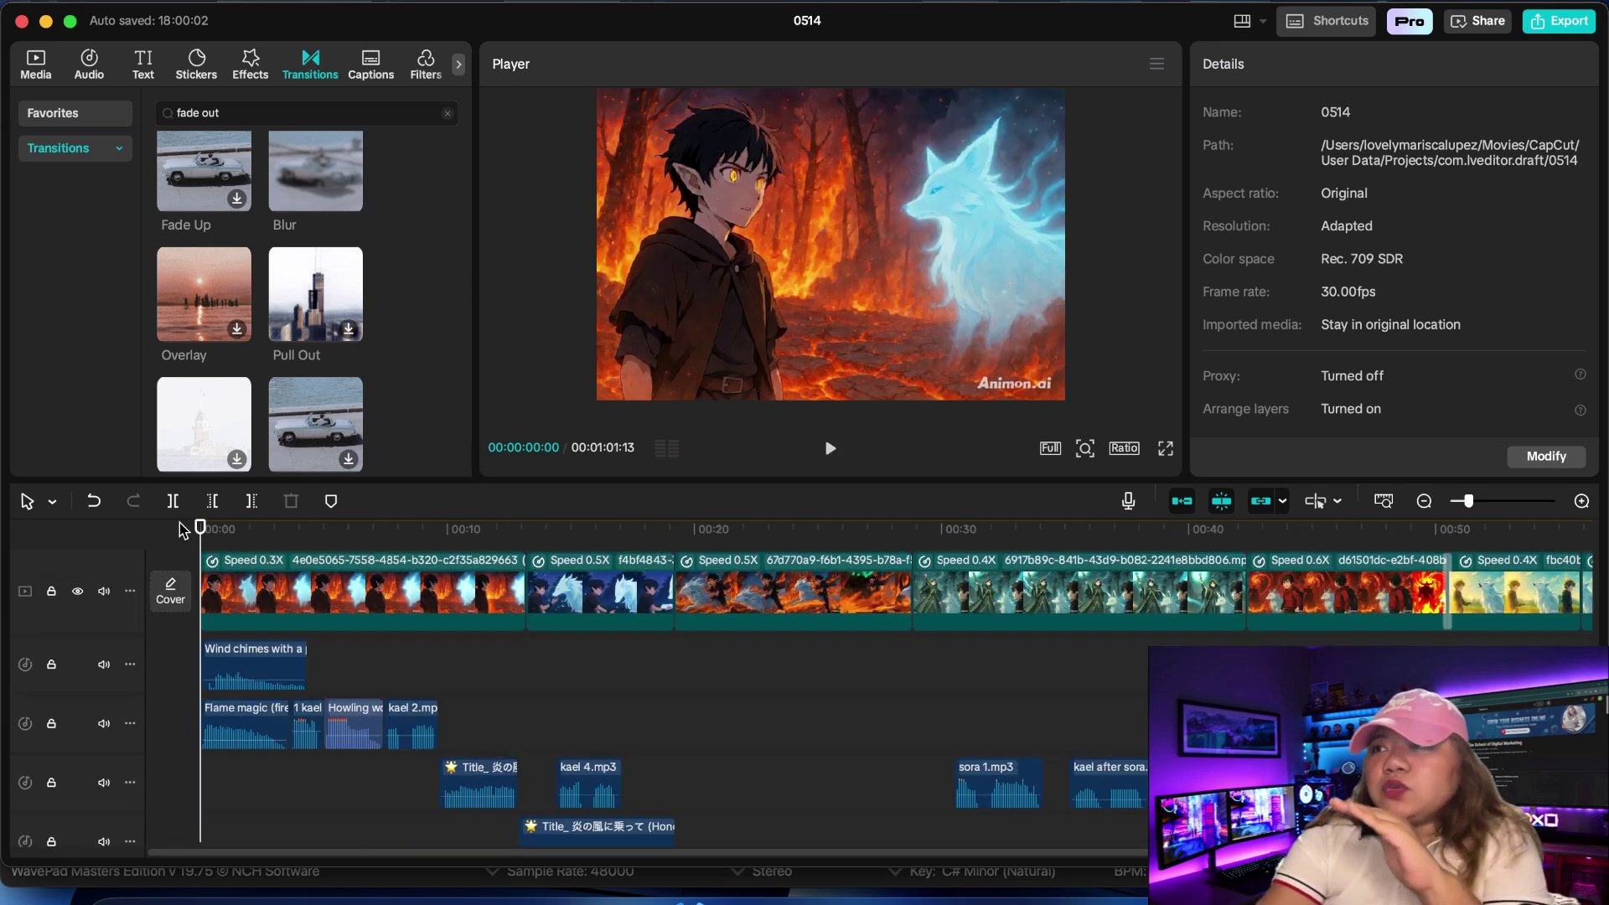